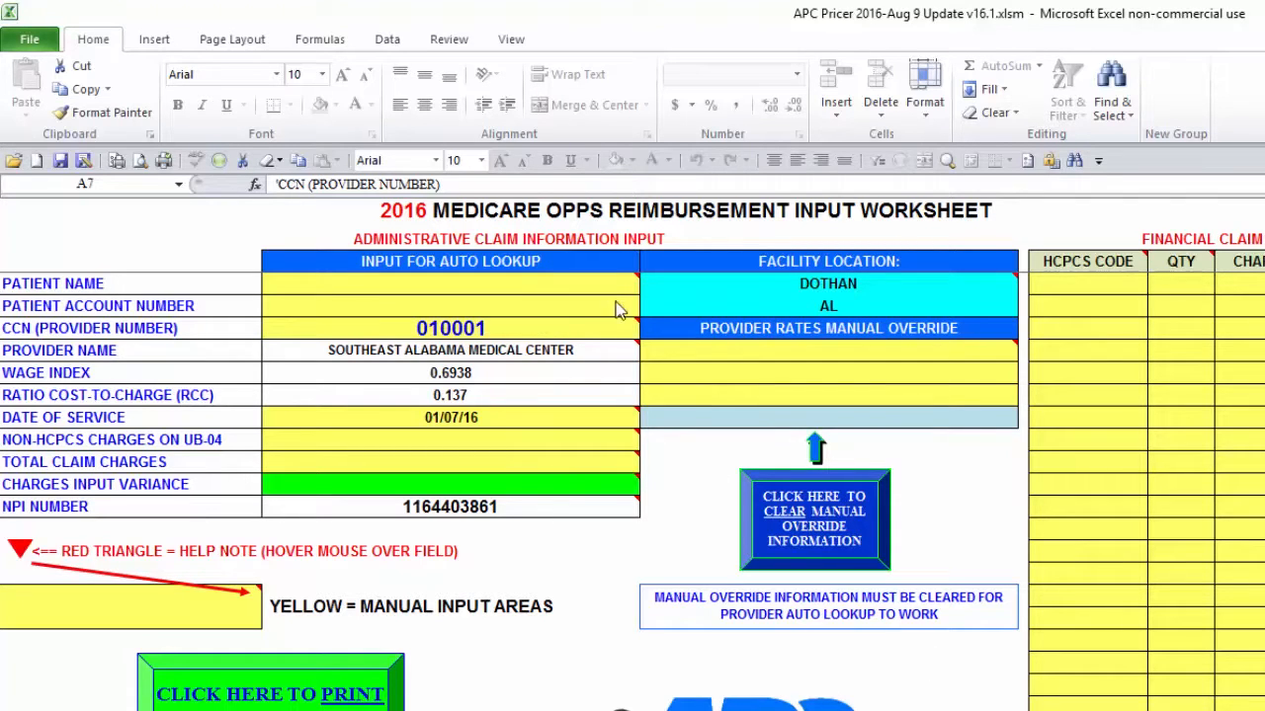
# Step: Hover over the input fields' red-triangle help notes to read their guidance
pyautogui.moveTo(608, 279)
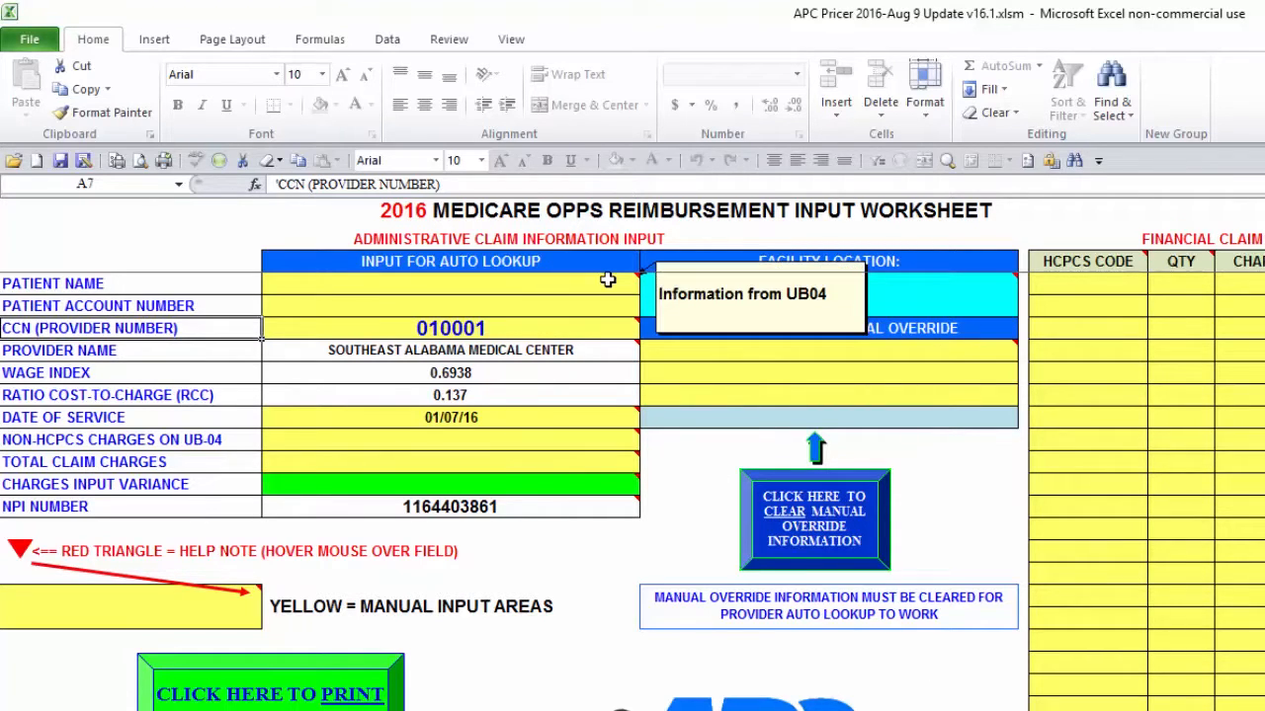
pyautogui.moveTo(609, 327)
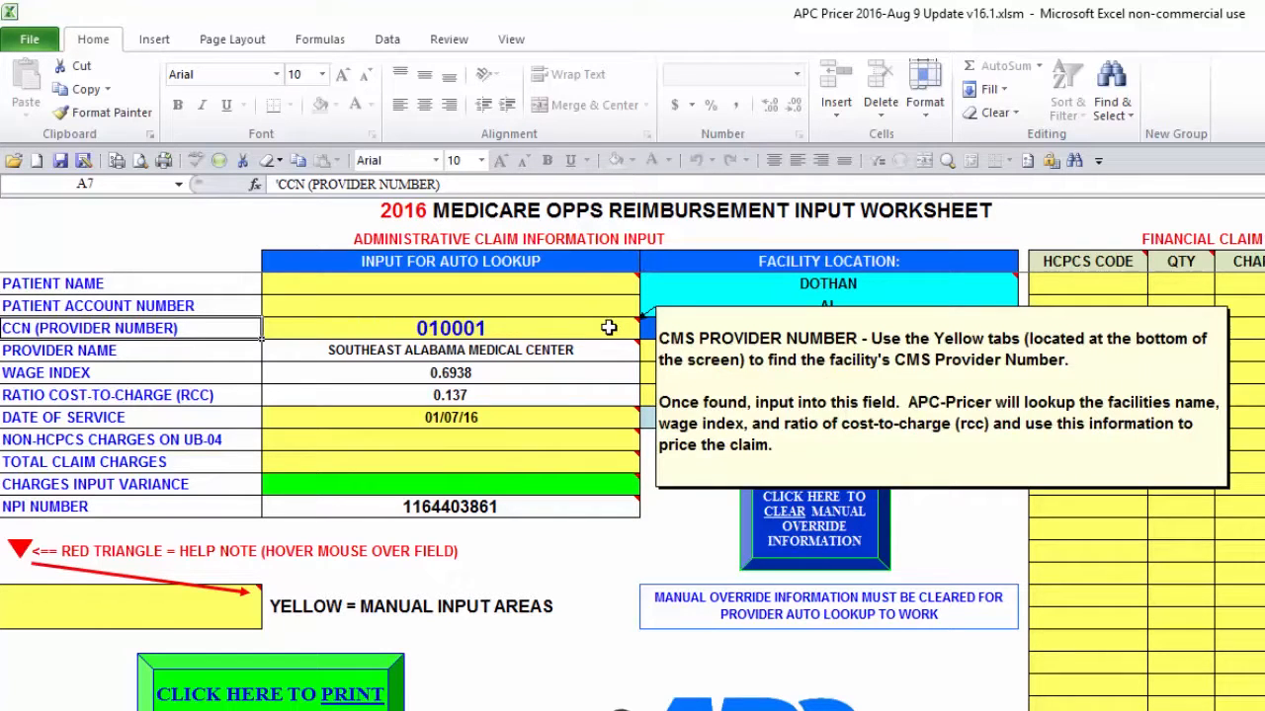
pyautogui.moveTo(623, 418)
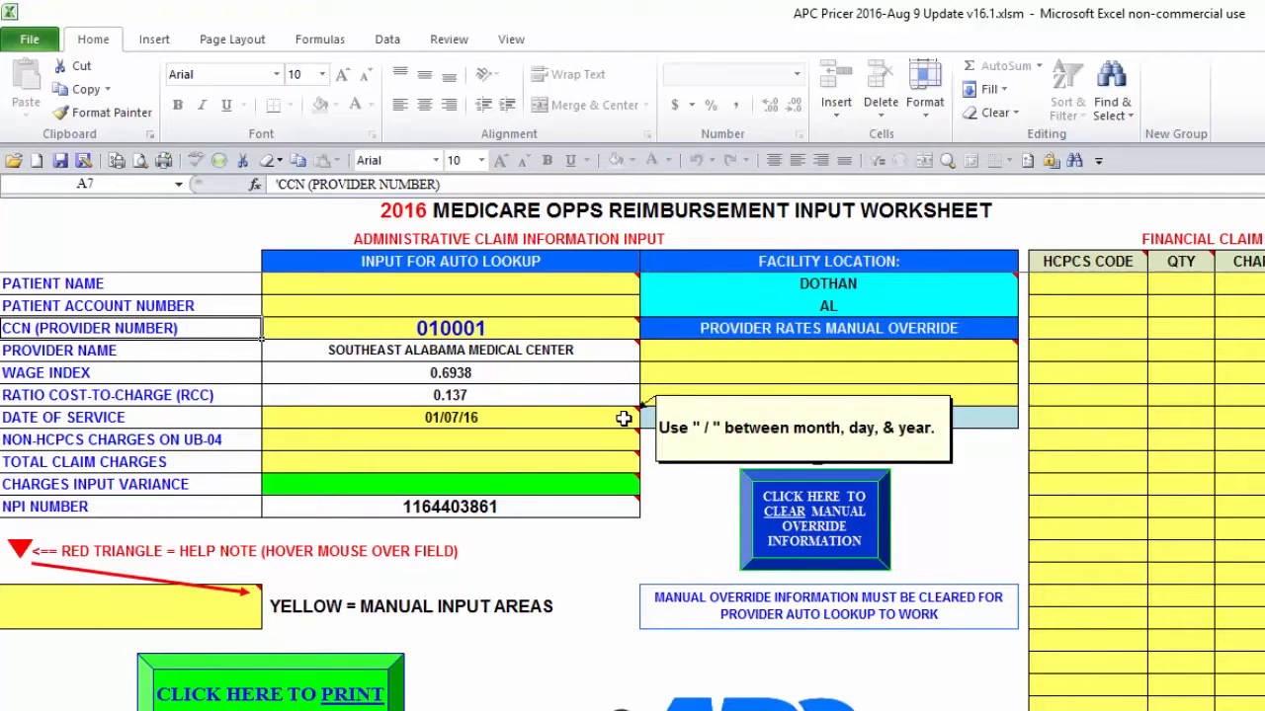
pyautogui.moveTo(624, 487)
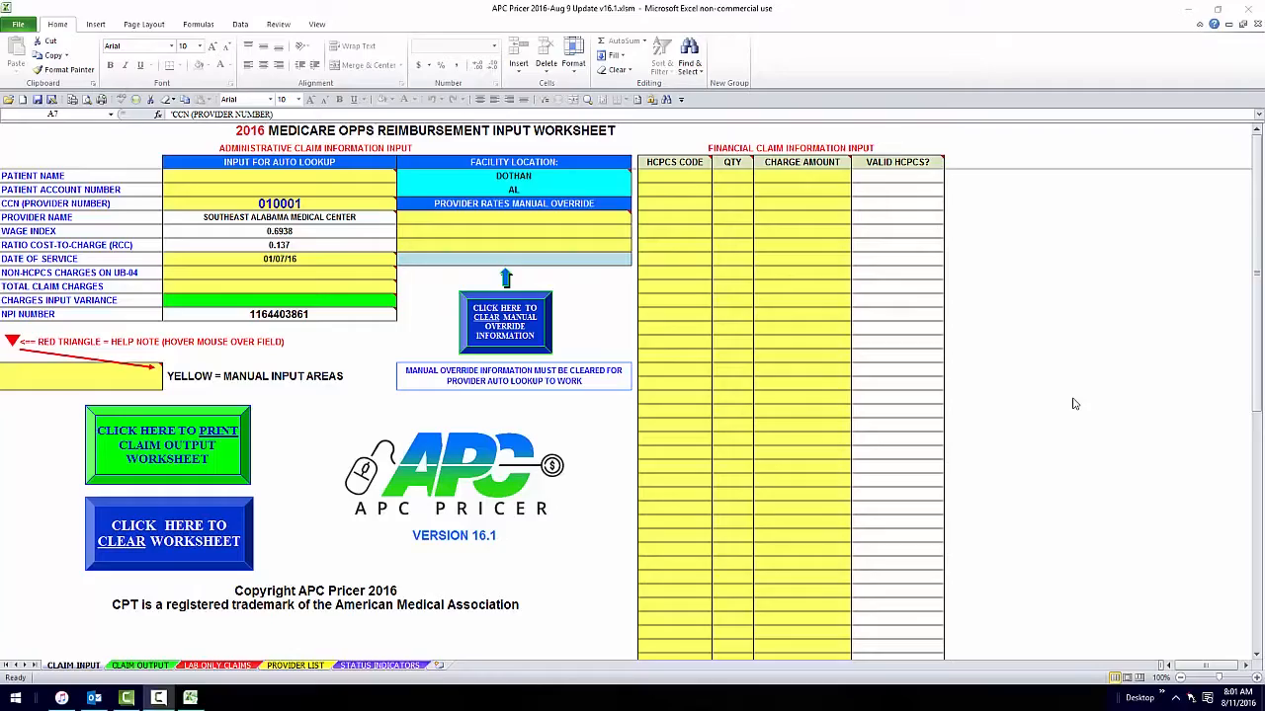
# Step: Set the CCN (provider number) to 231324
pyautogui.press('Right')
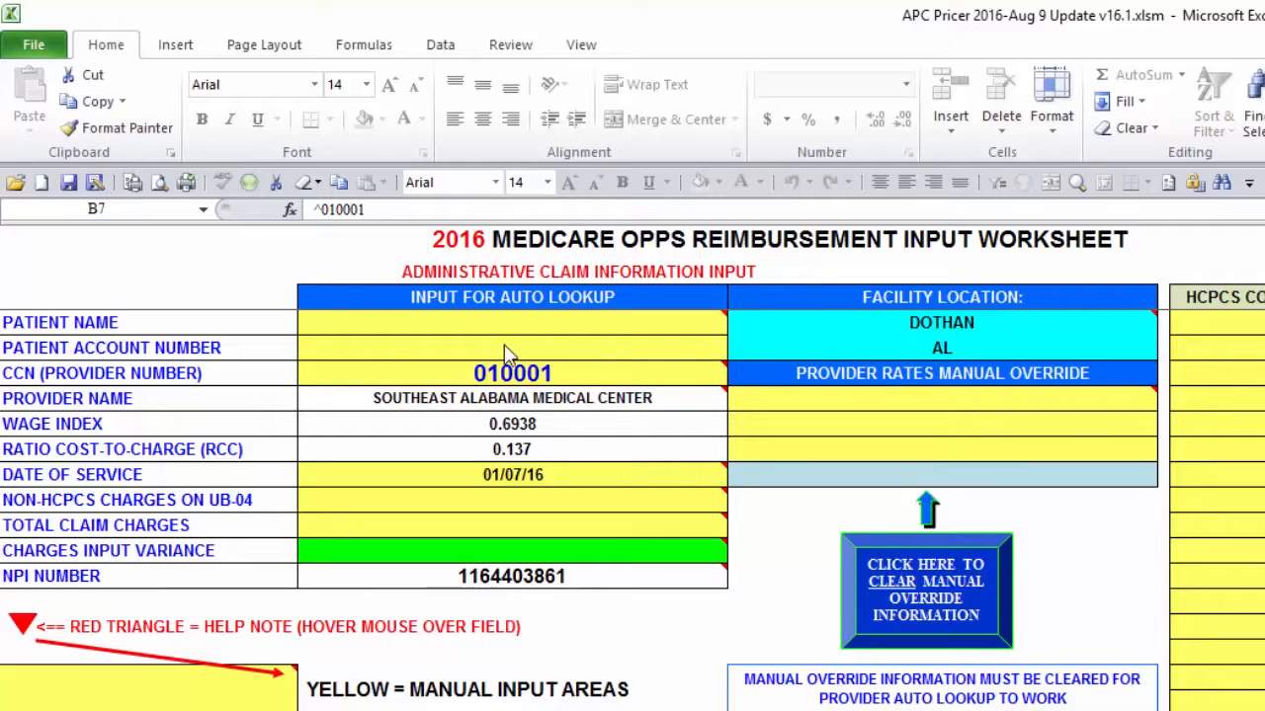
pyautogui.click(465, 383)
pyautogui.moveTo(461, 374)
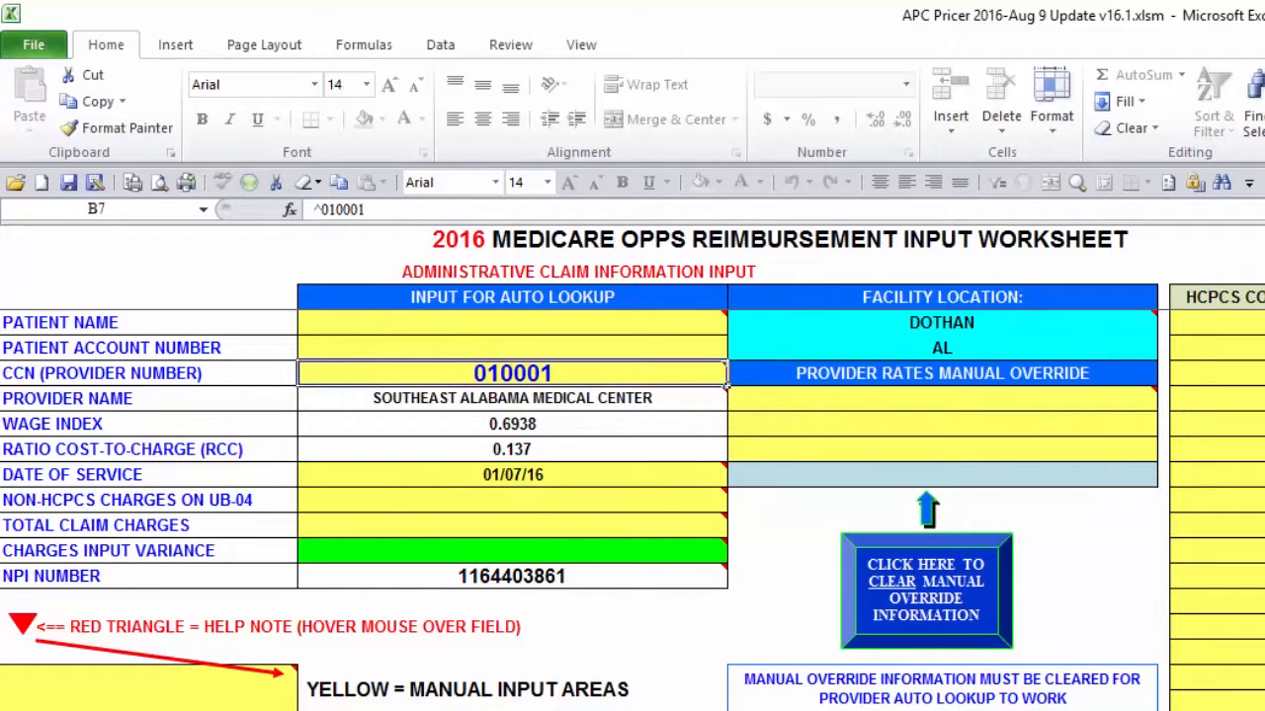
pyautogui.write('231')
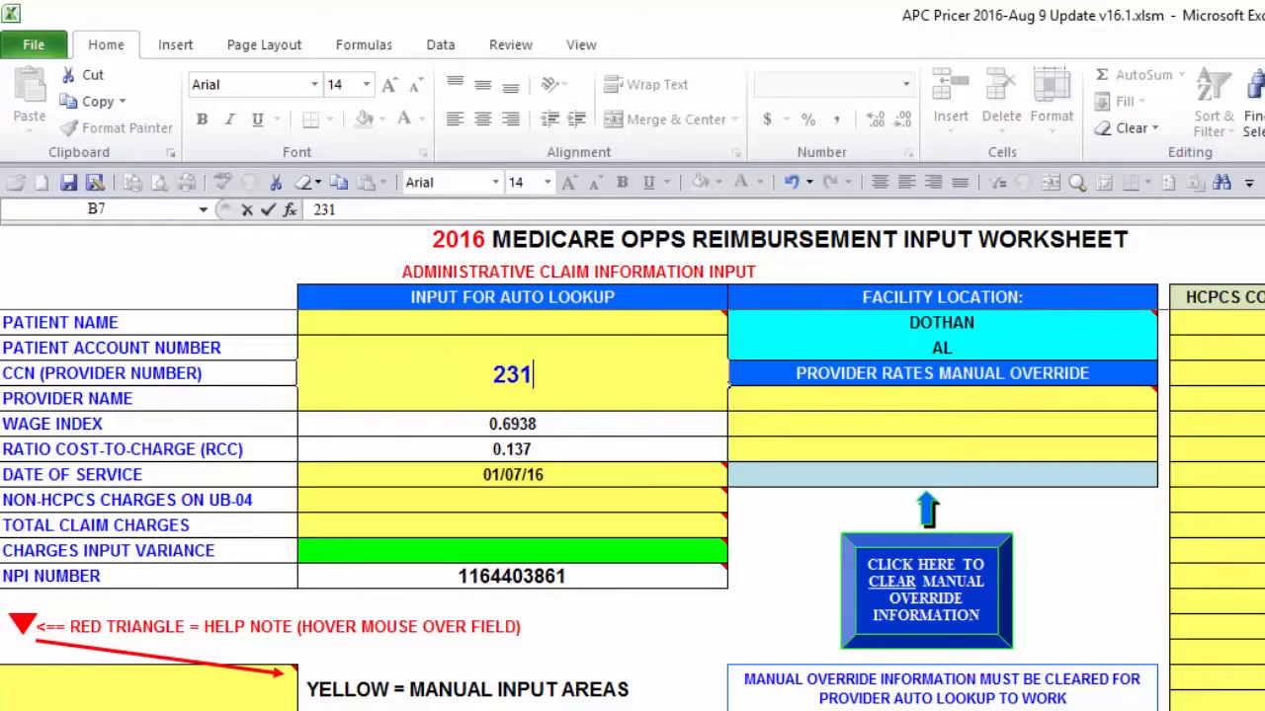
pyautogui.write('324')
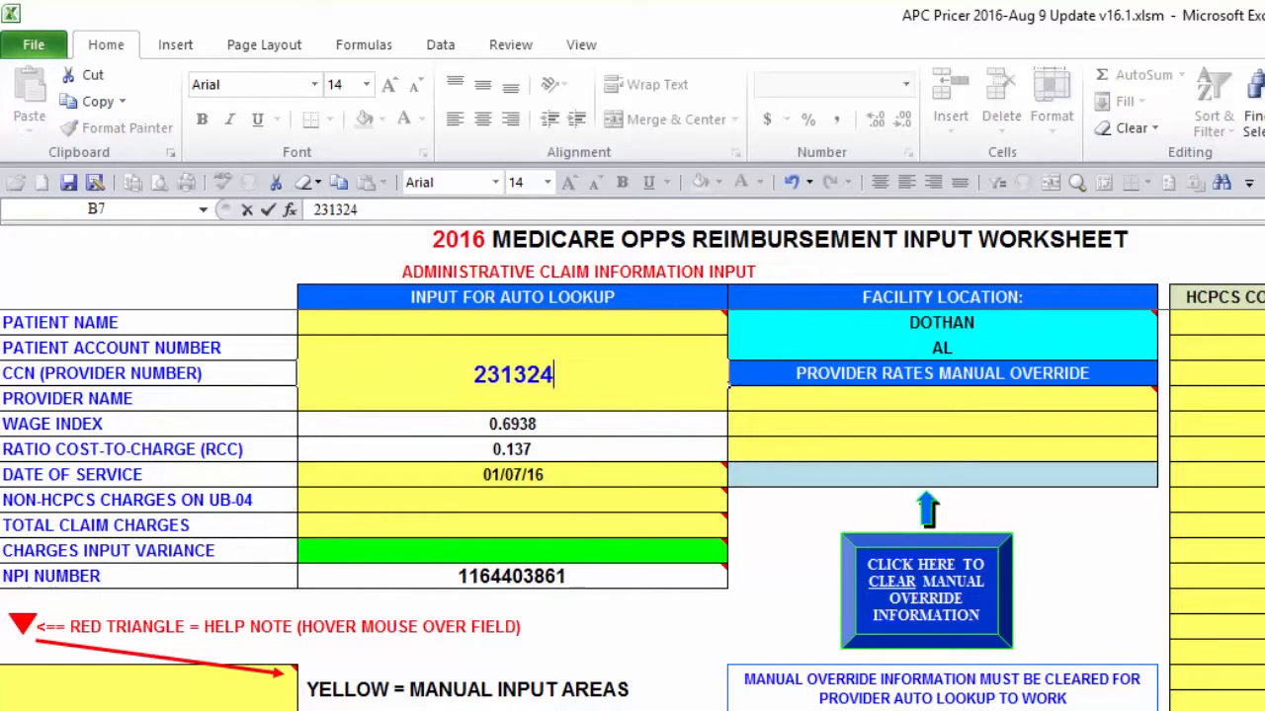
pyautogui.press('Return')
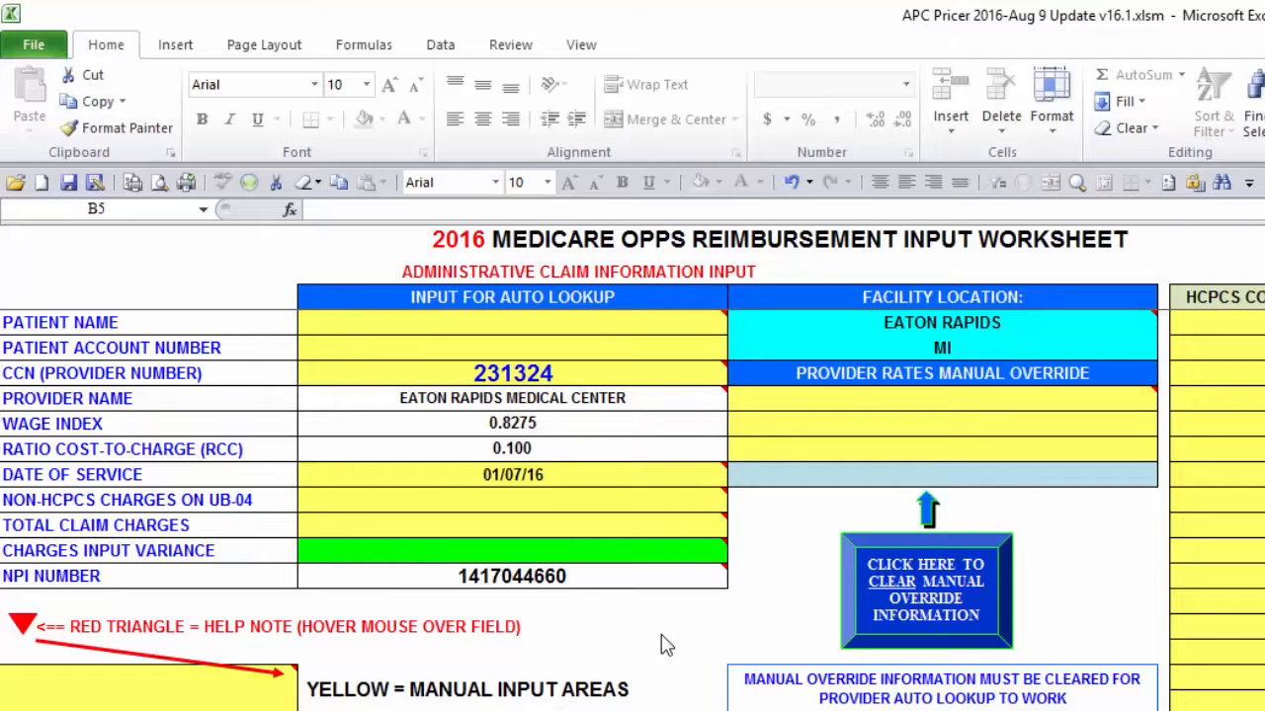
# Step: Enter the patient's name and the patient account number
pyautogui.click(477, 324)
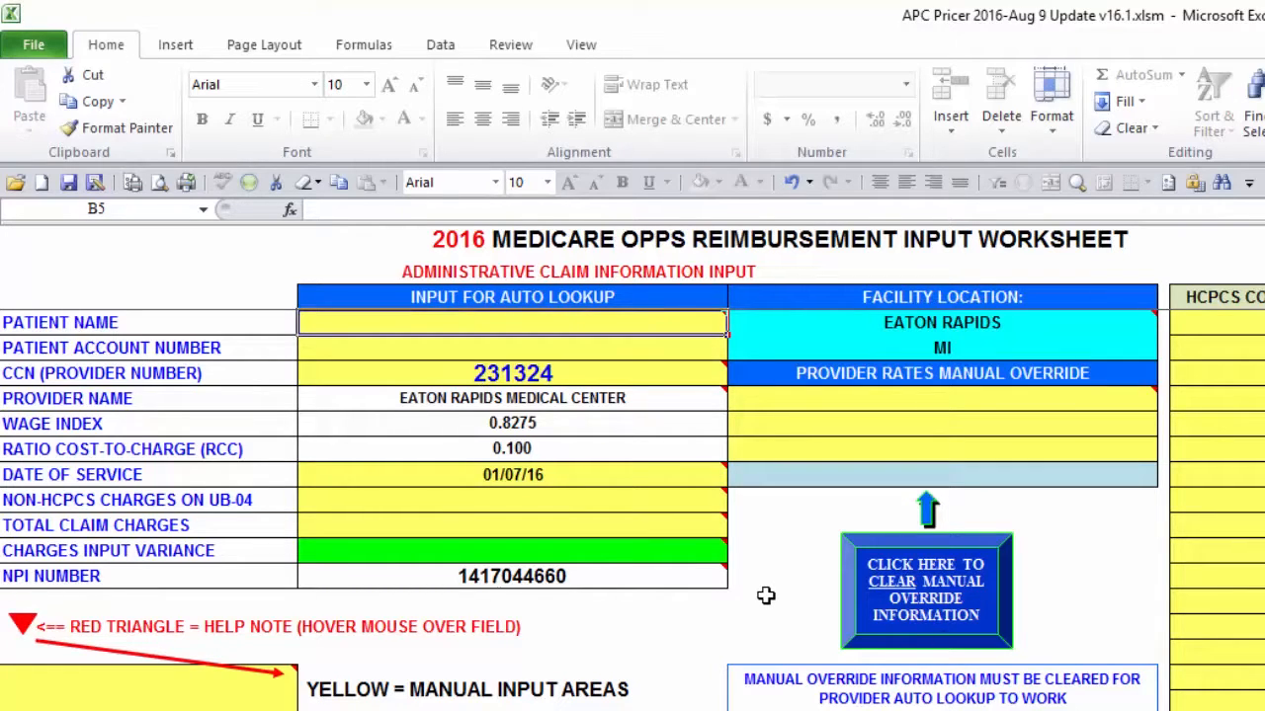
pyautogui.write('JOHN DOE')
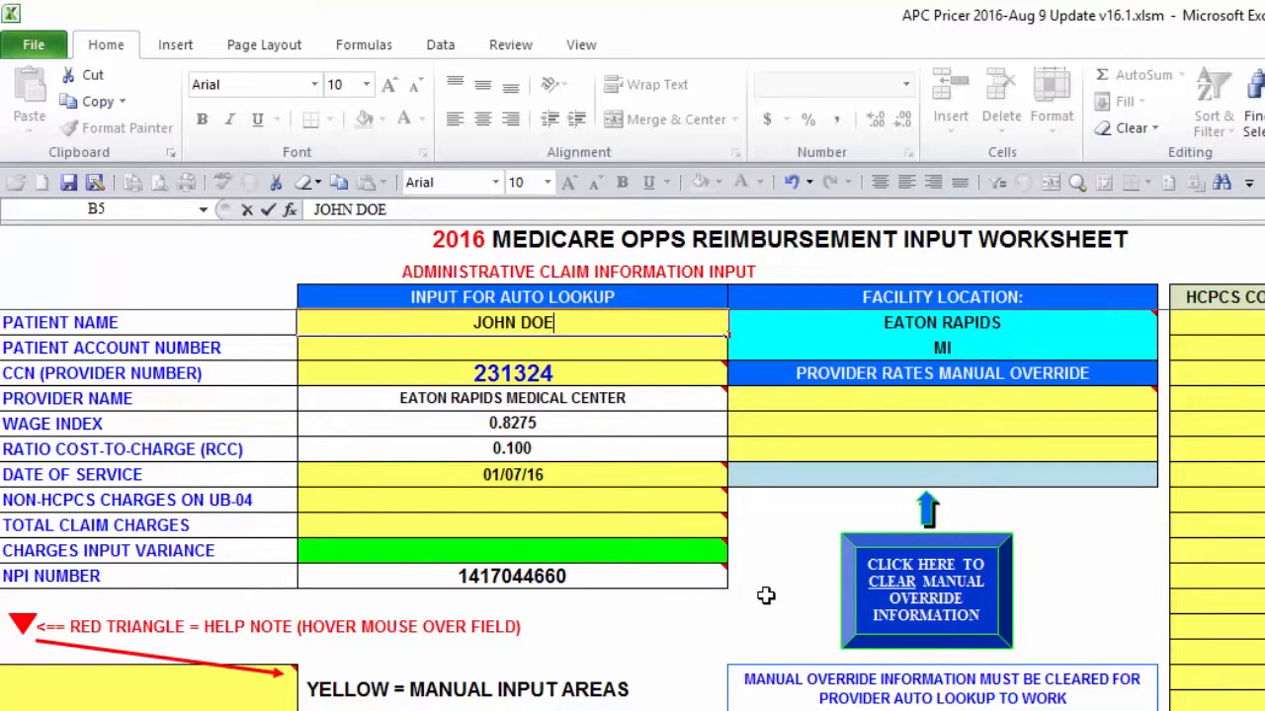
pyautogui.press('Return')
pyautogui.write('1213')
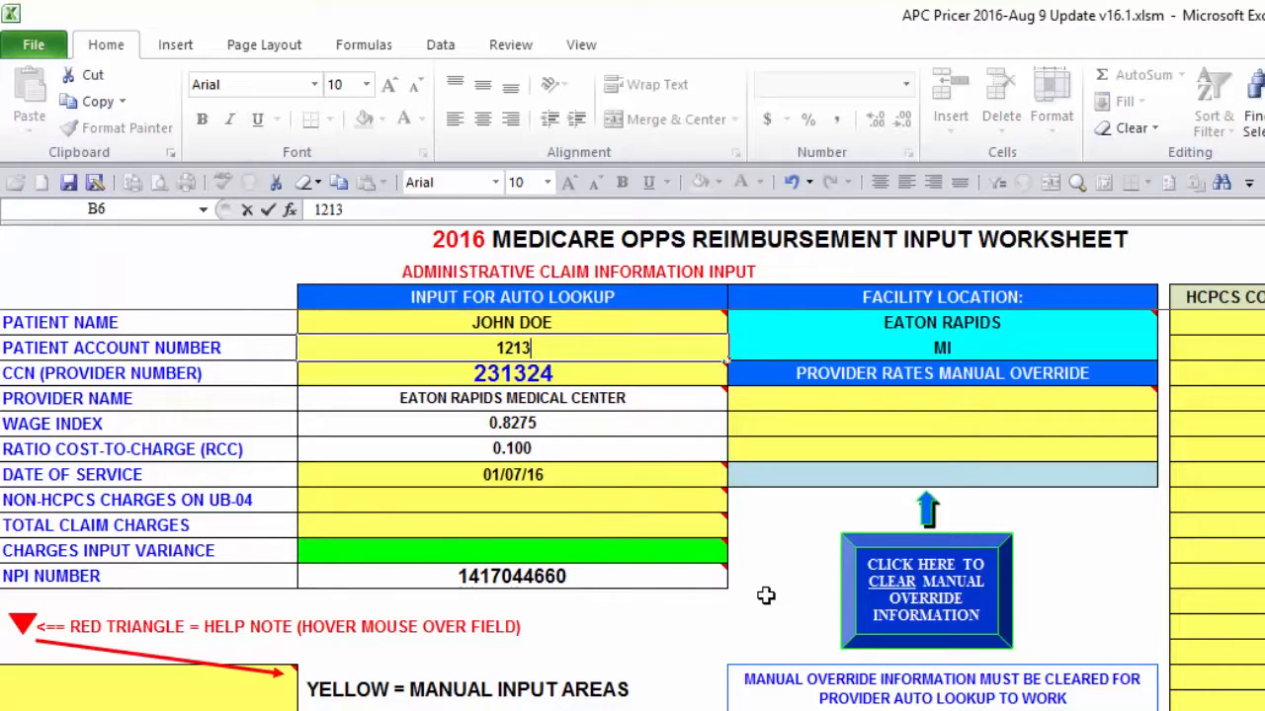
pyautogui.write('456789')
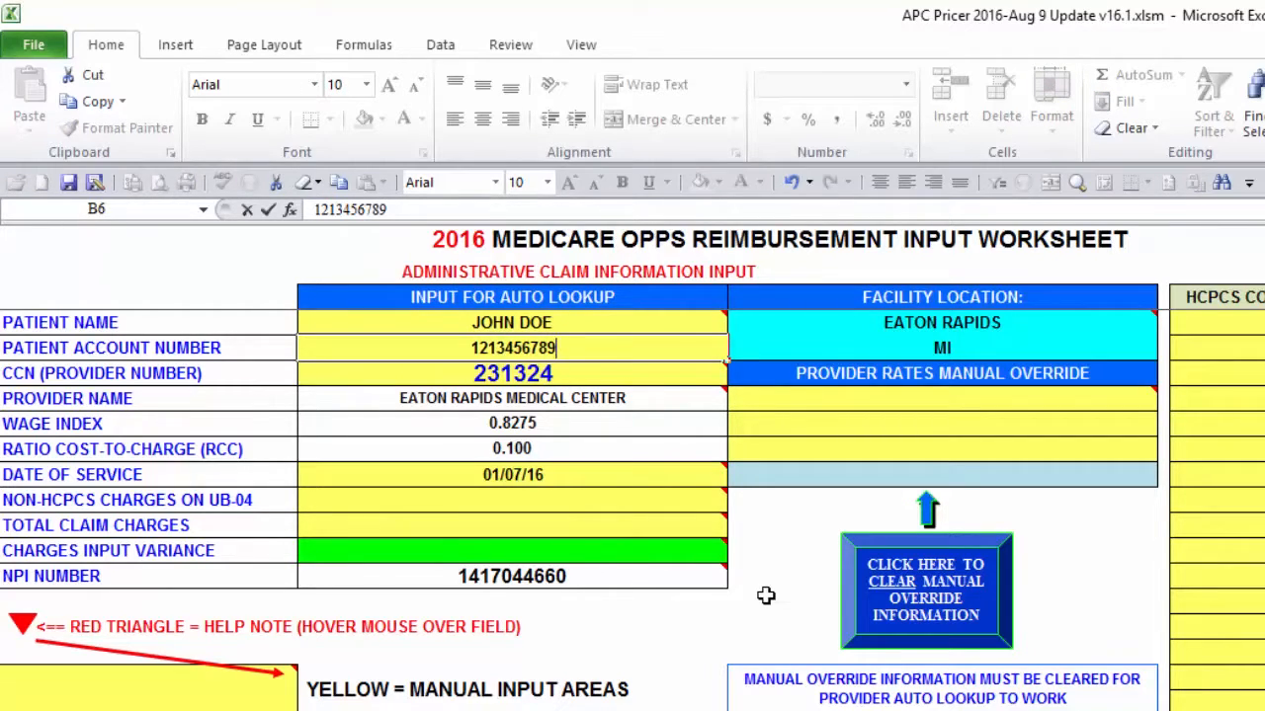
pyautogui.press('Return')
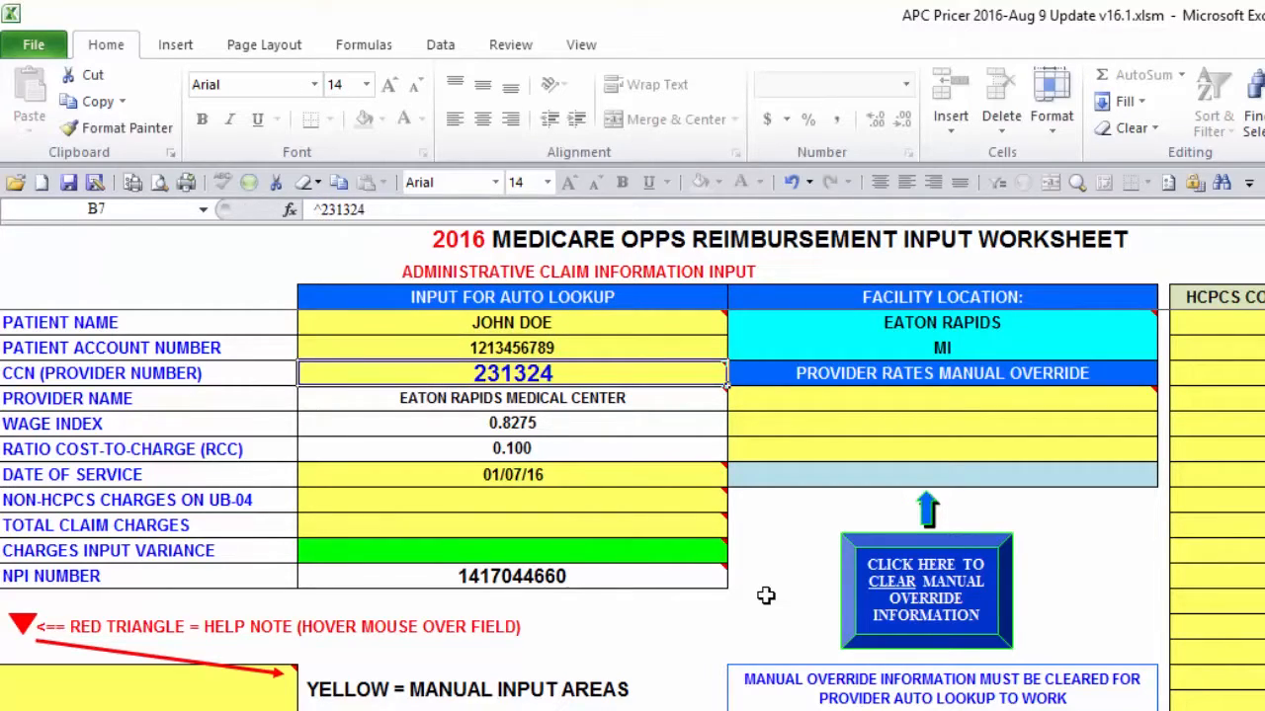
# Step: Set the date of service to 05/01/16
pyautogui.press('Return')
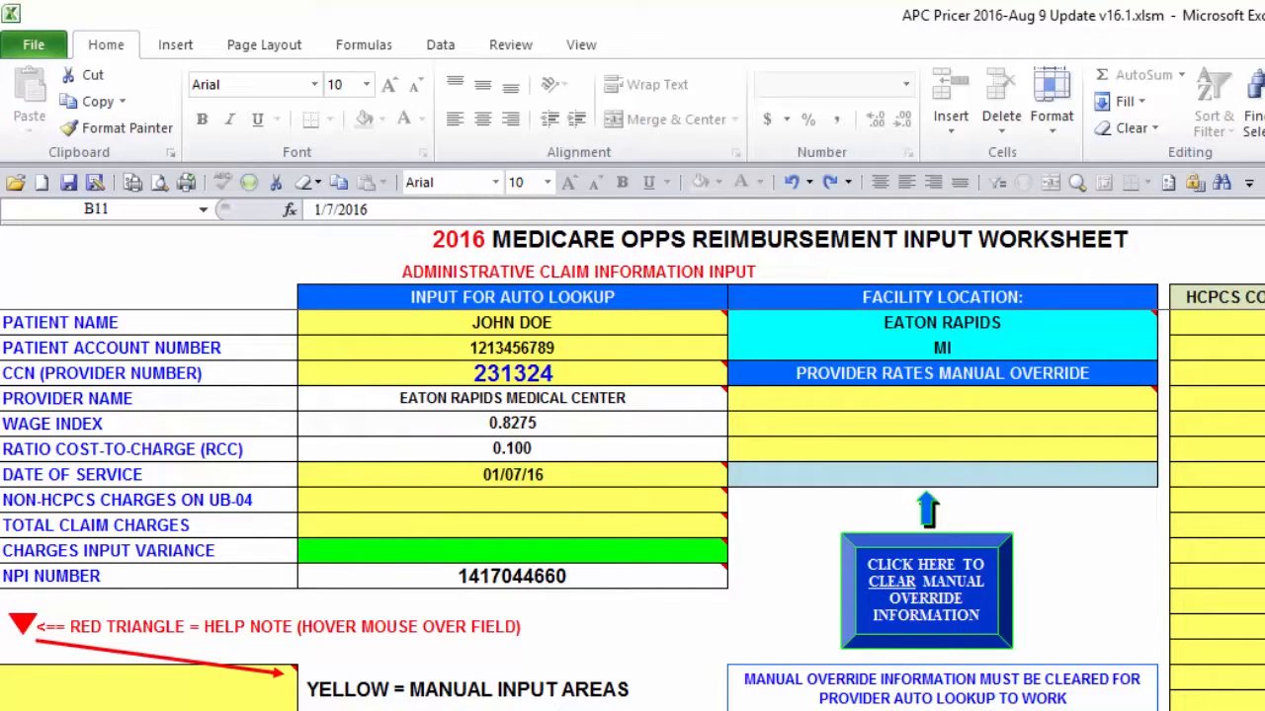
pyautogui.click(623, 474)
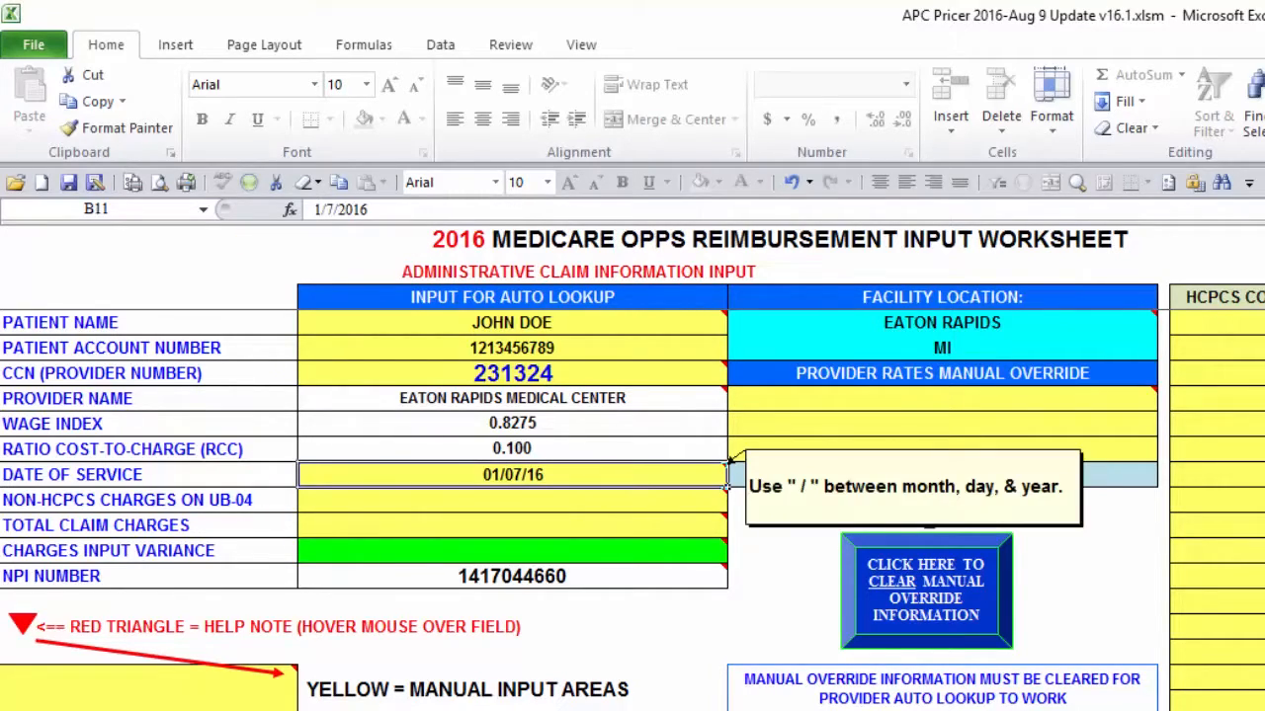
pyautogui.write('05')
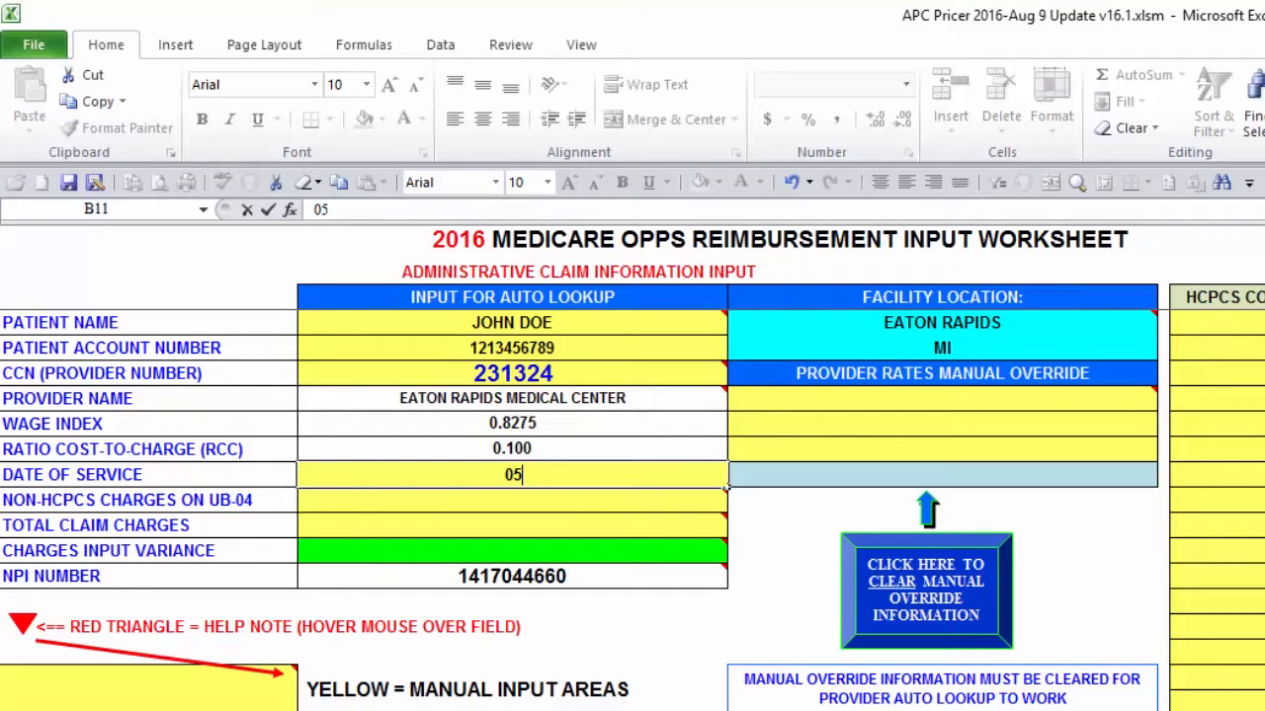
pyautogui.write('/01/16')
pyautogui.press('Return')
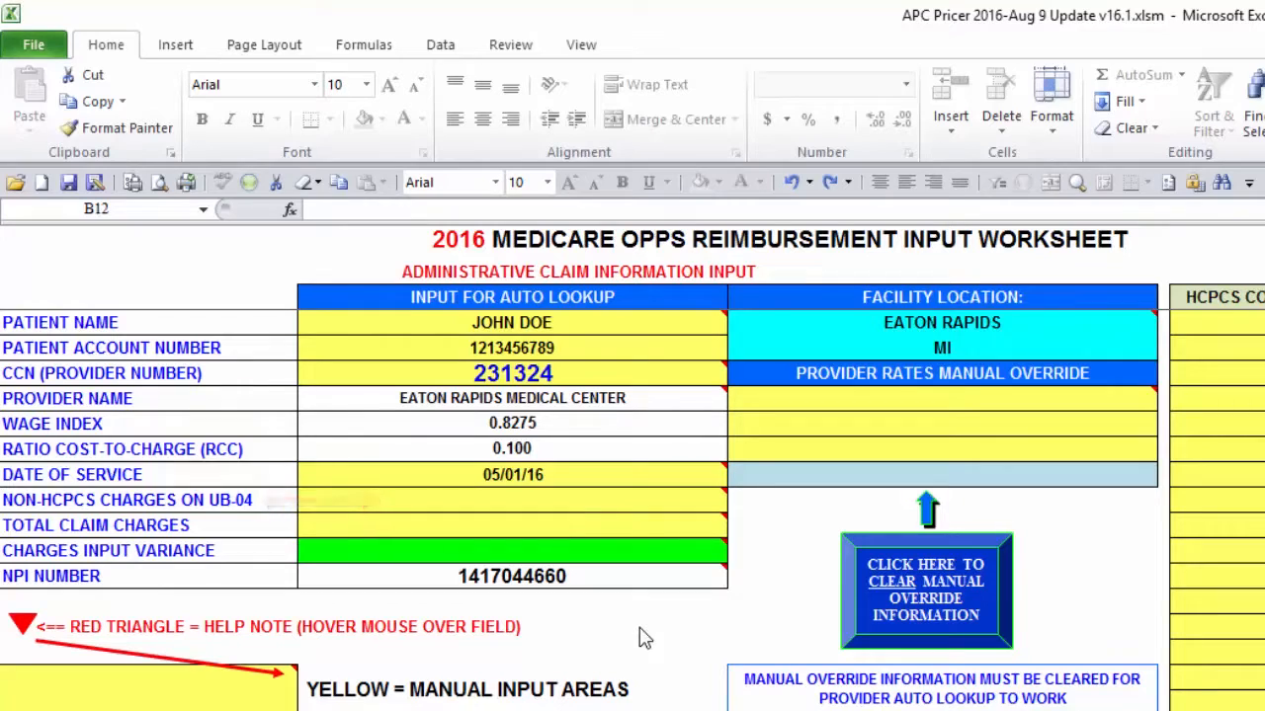
# Step: Enter the non-HCPCS charges as the formula =3+1.5+44.8+1434+1913
pyautogui.click(441, 499)
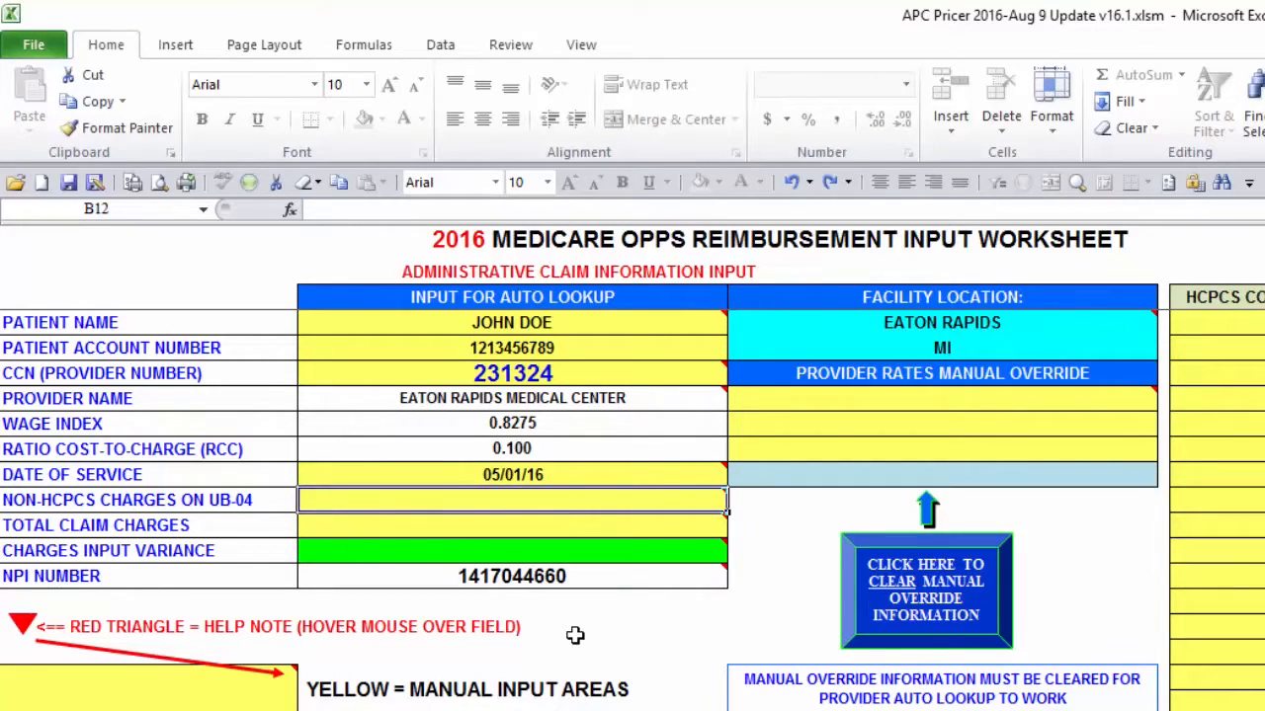
pyautogui.write('=')
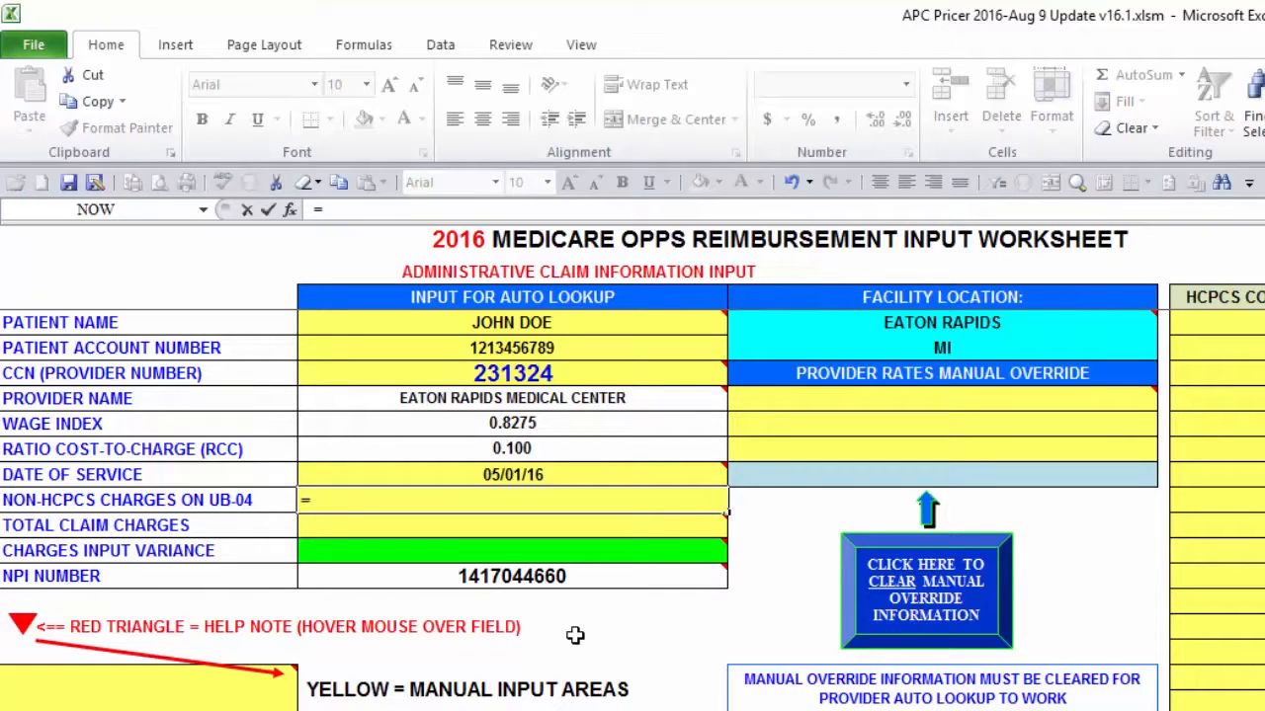
pyautogui.write('3+1.')
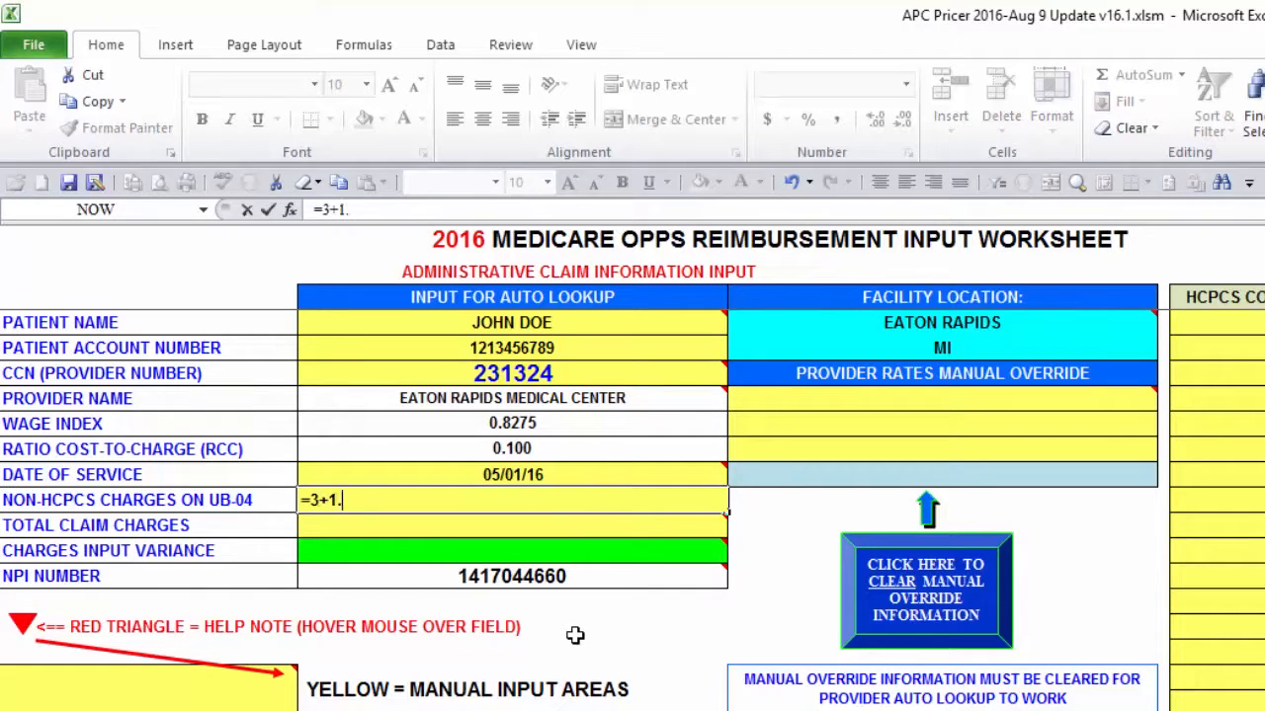
pyautogui.write('5+44.8+')
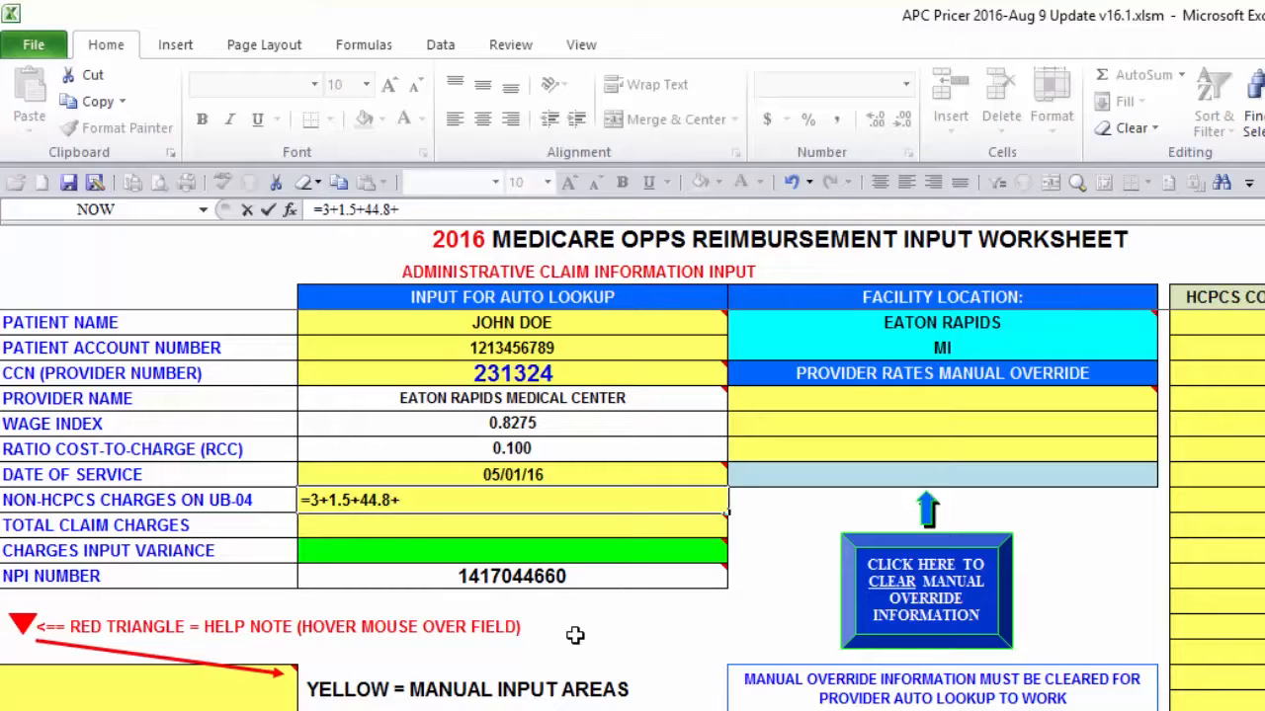
pyautogui.write('1434+1913')
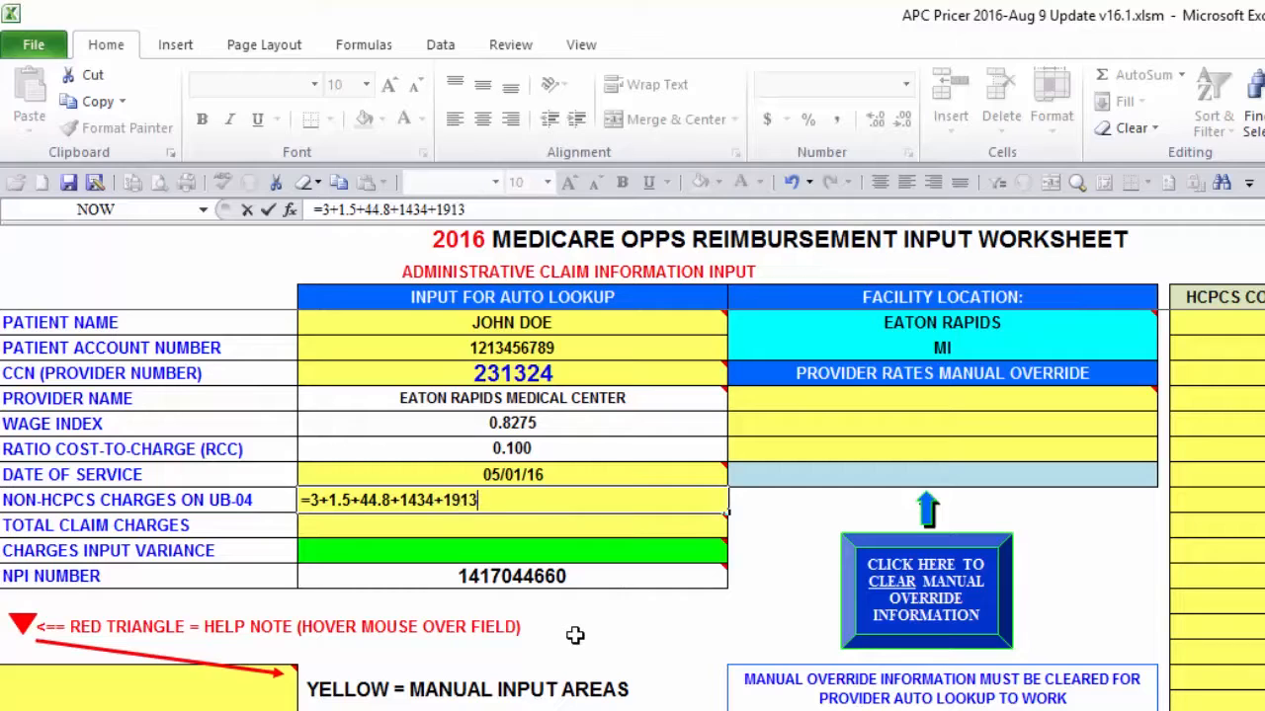
pyautogui.press('Return')
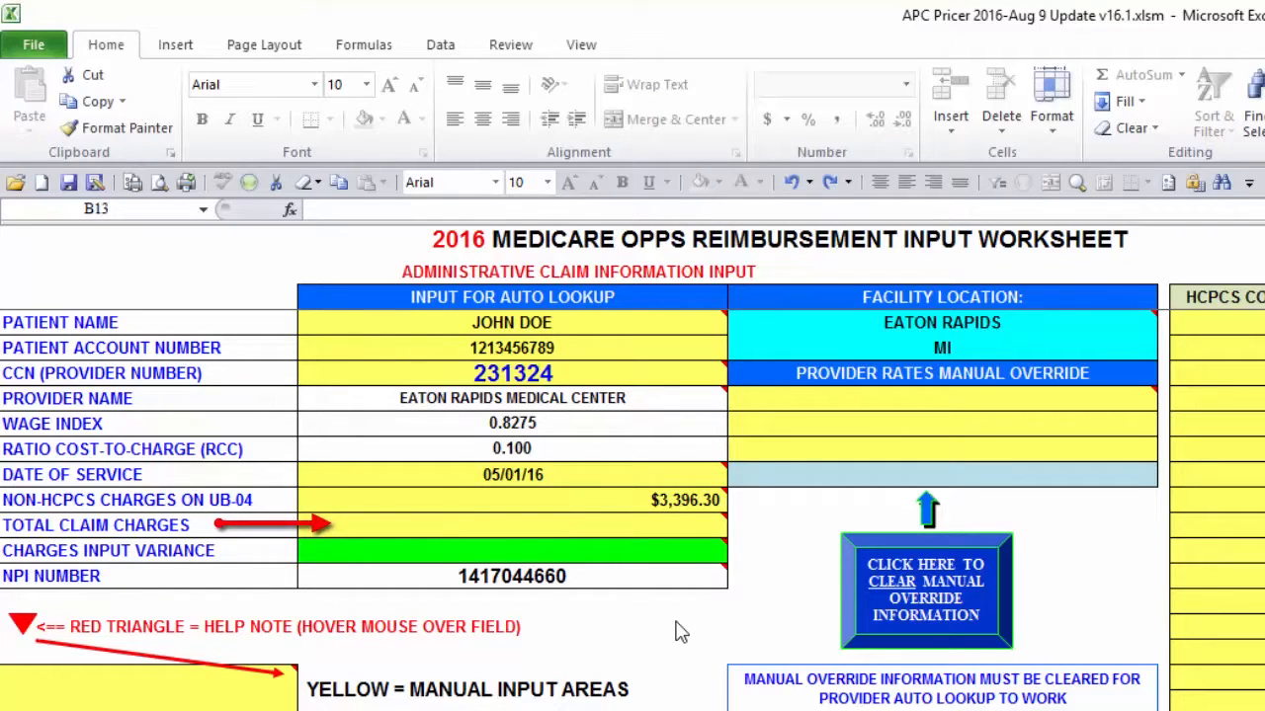
# Step: Enter total claim charges of 42145.30
pyautogui.click(570, 517)
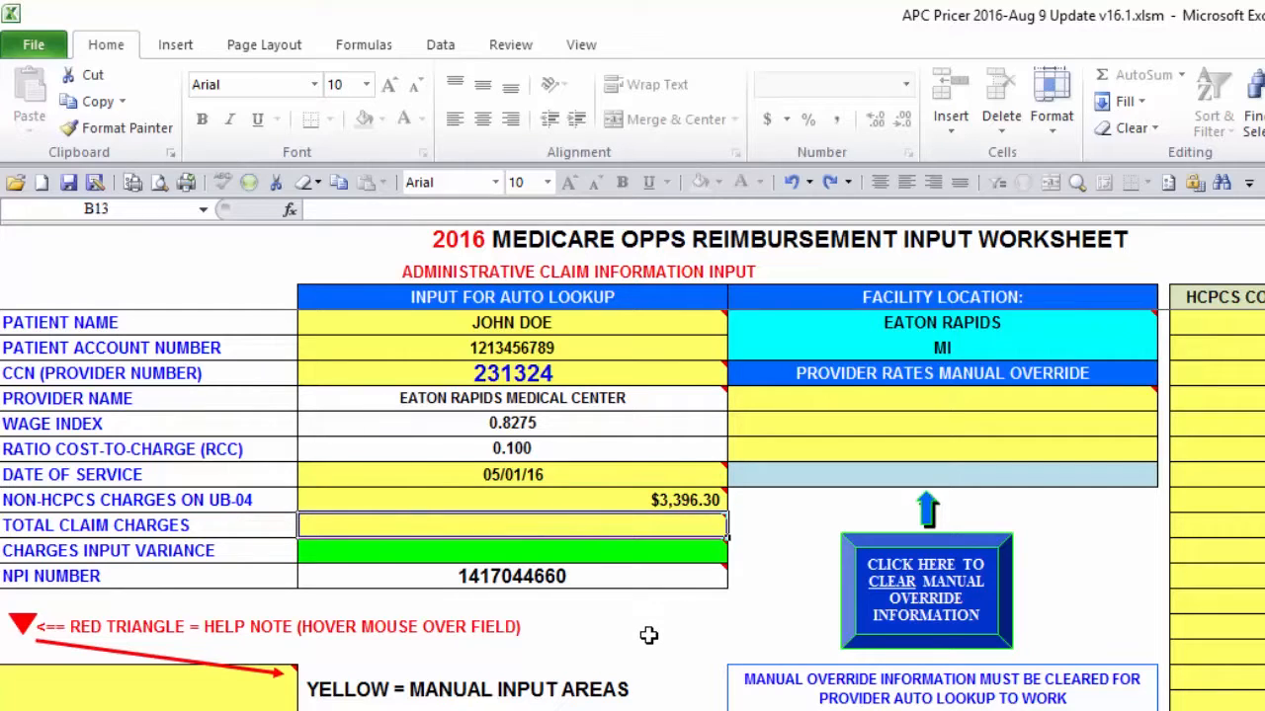
pyautogui.write('42145.30')
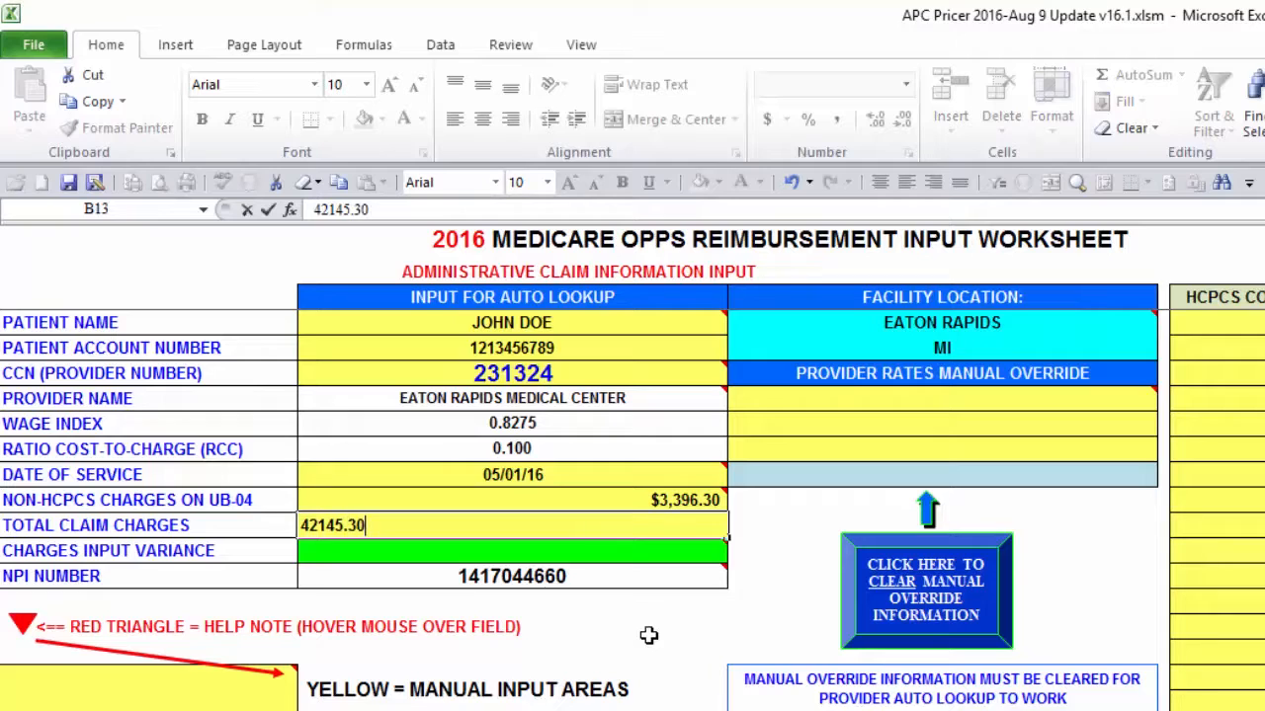
pyautogui.press('Return')
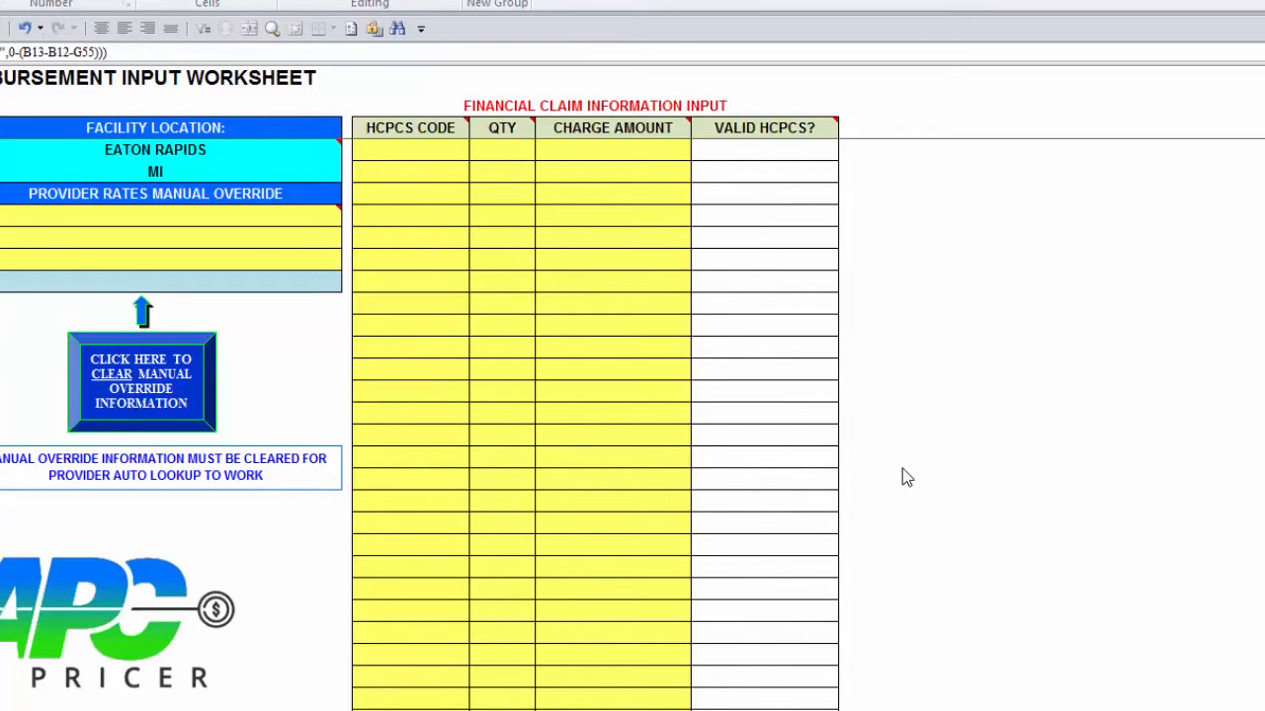
pyautogui.hotkey('ctrl', 'z')
# Step: Add the first charge line: HCPCS code C1894, quantity 2, charge amount 108
pyautogui.click(443, 154)
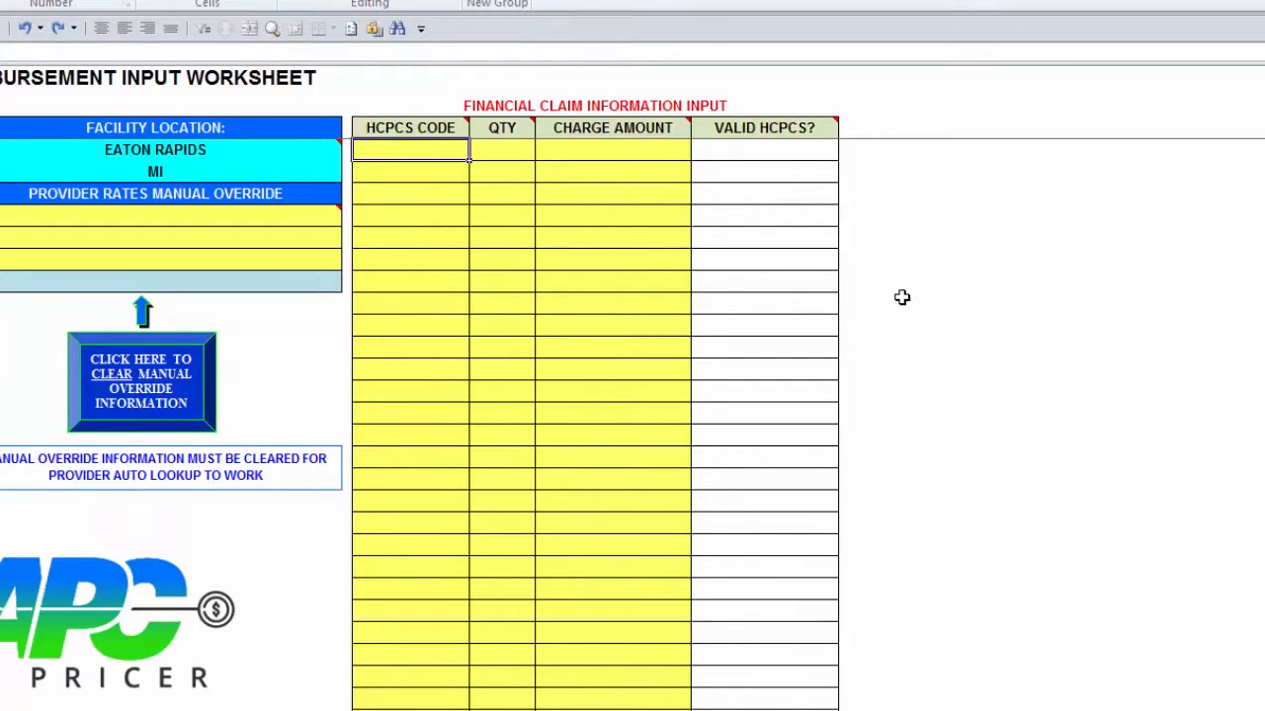
pyautogui.write('C')
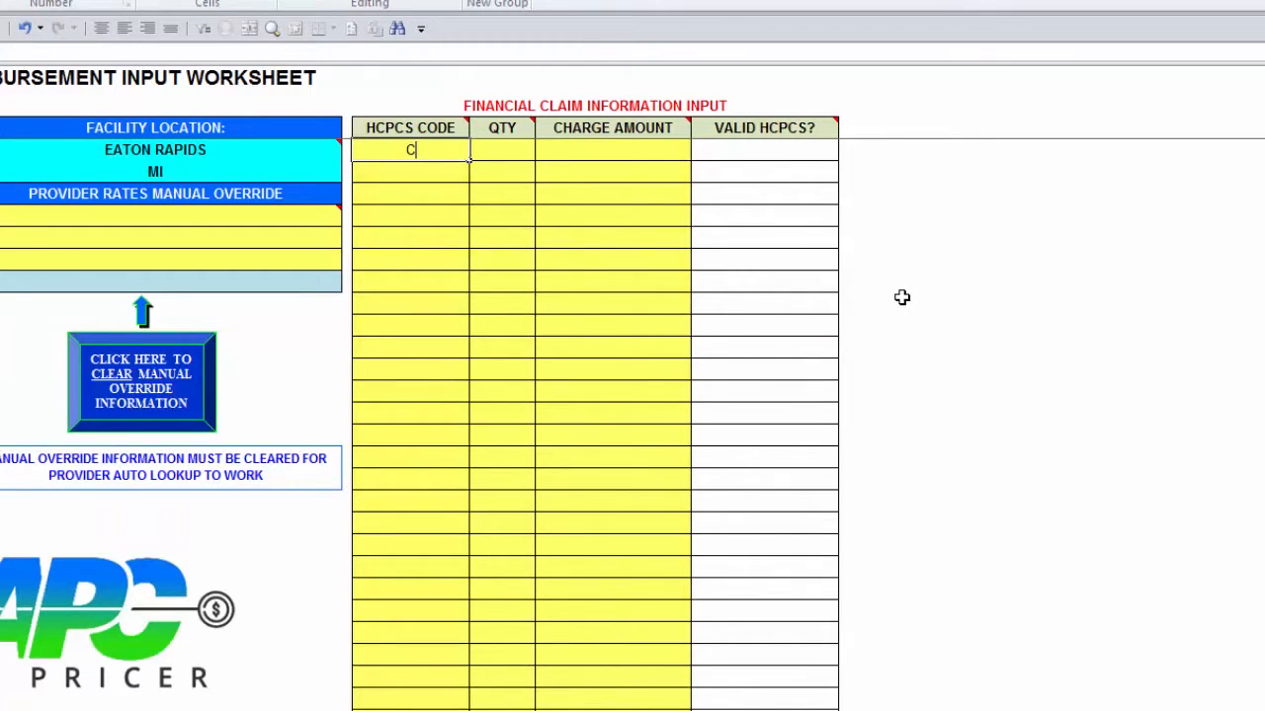
pyautogui.write('1894')
pyautogui.press('Tab')
pyautogui.write('2')
pyautogui.press('Tab')
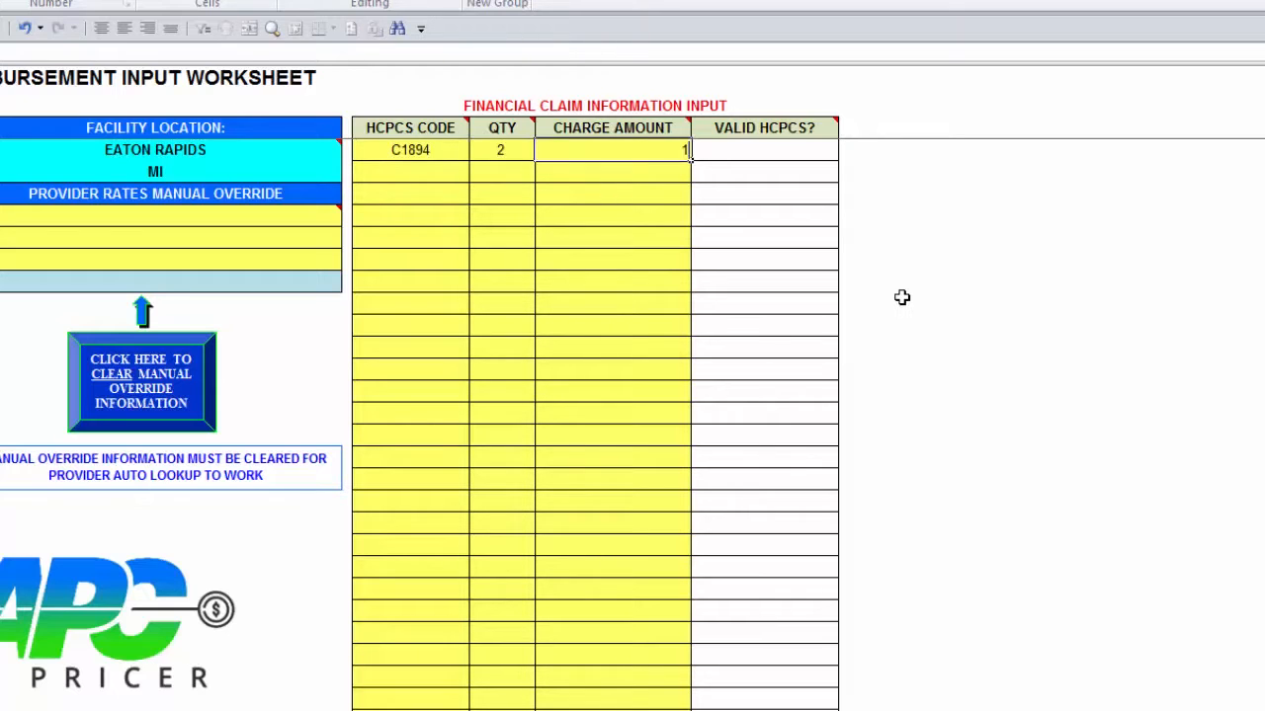
pyautogui.write('108')
pyautogui.press('Down')
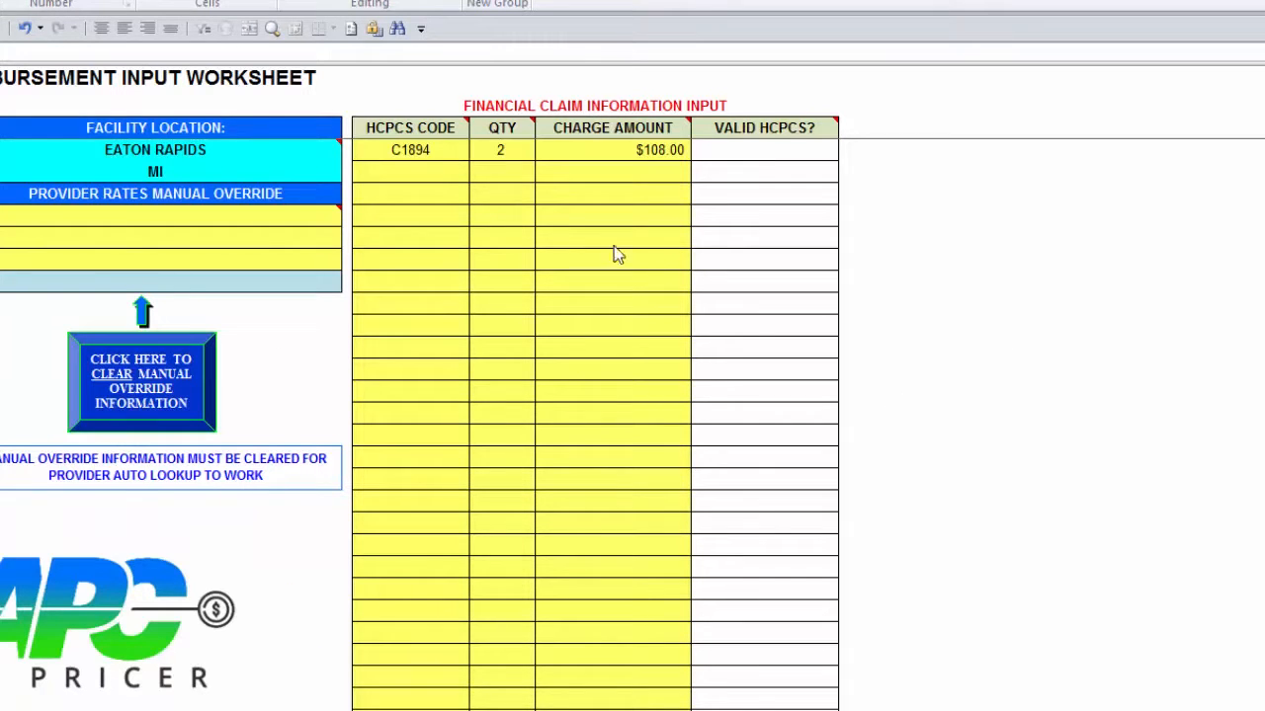
# Step: Add the second charge line: HCPCS code 36415, quantity 1, charge amount 79
pyautogui.click(432, 176)
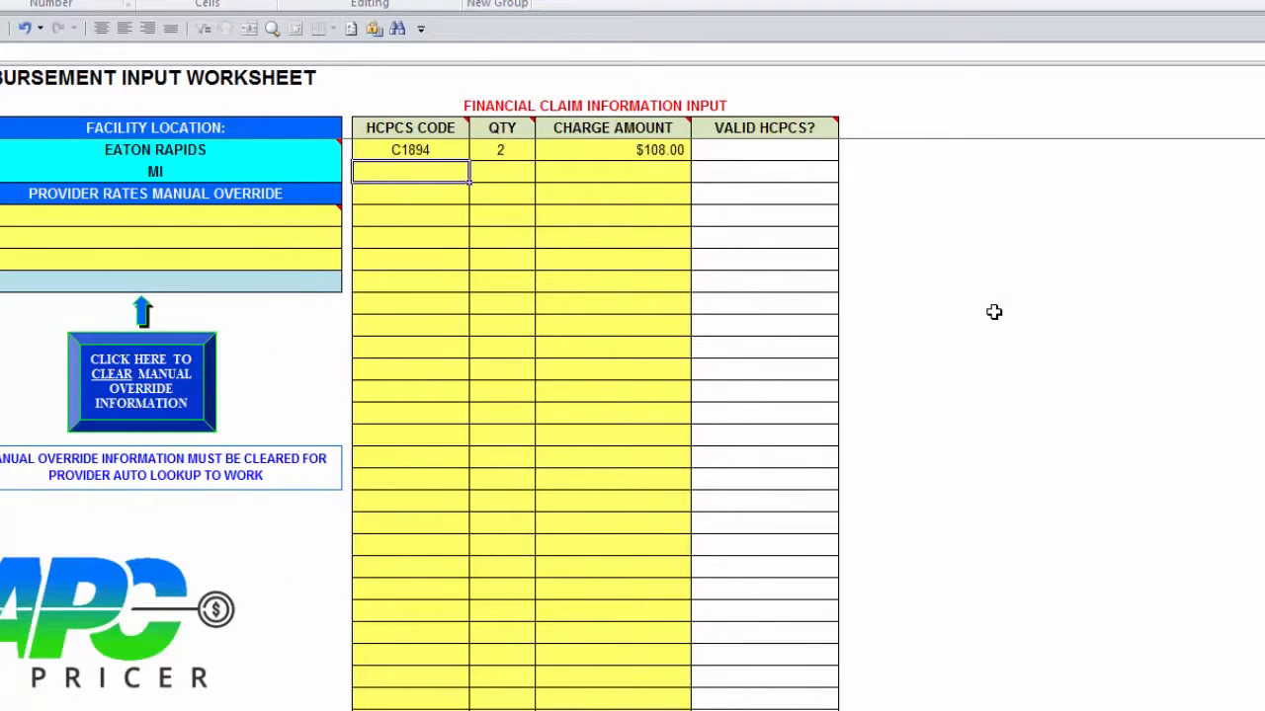
pyautogui.write('36415')
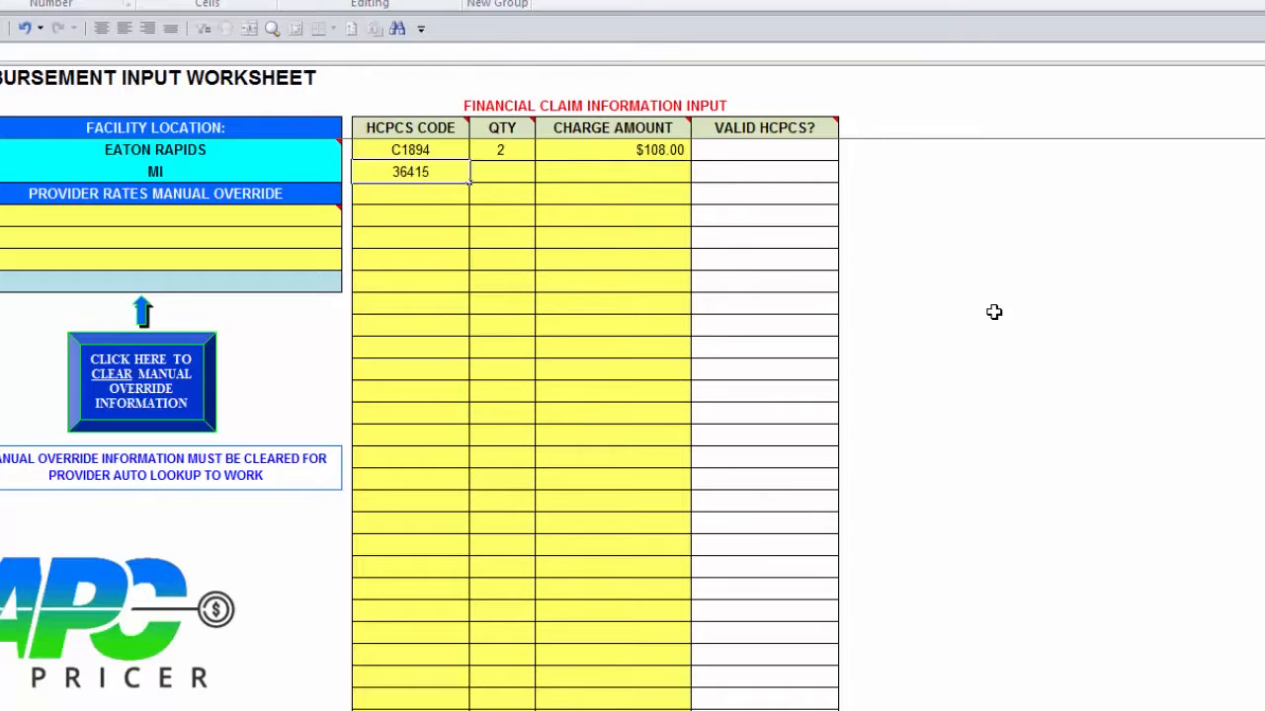
pyautogui.press('Tab')
pyautogui.write('1')
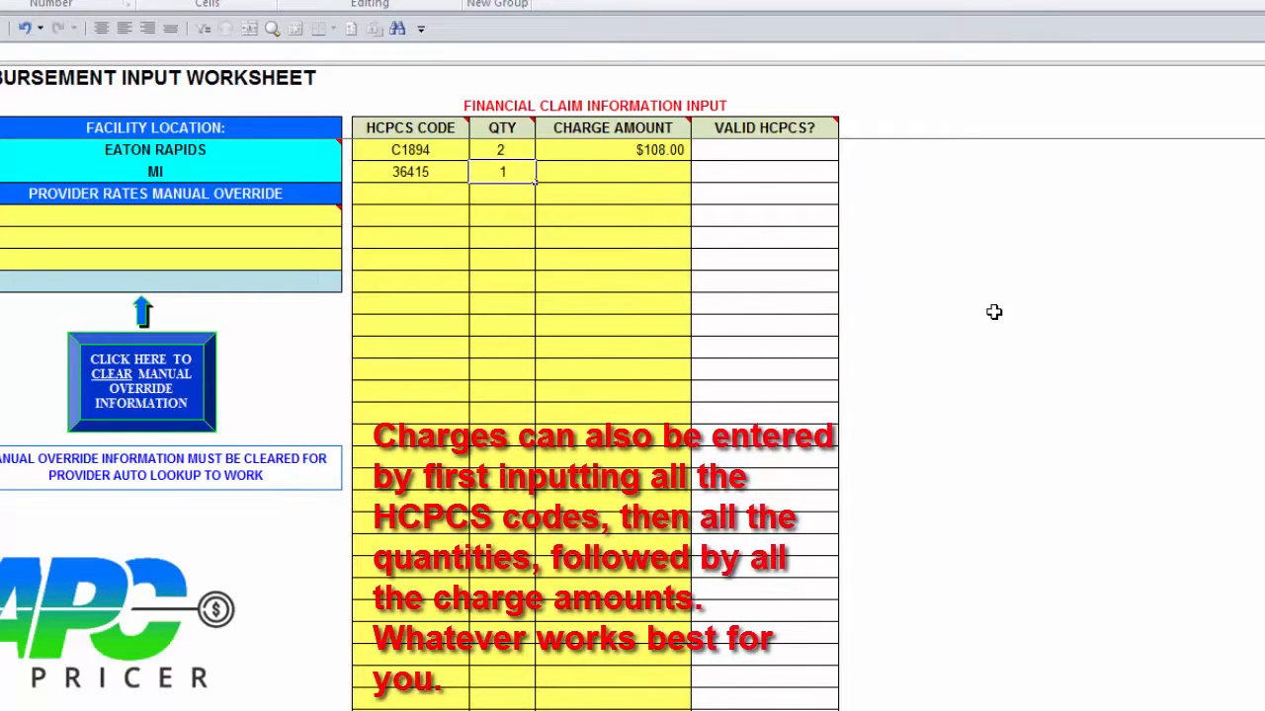
pyautogui.press('Tab')
pyautogui.write('79')
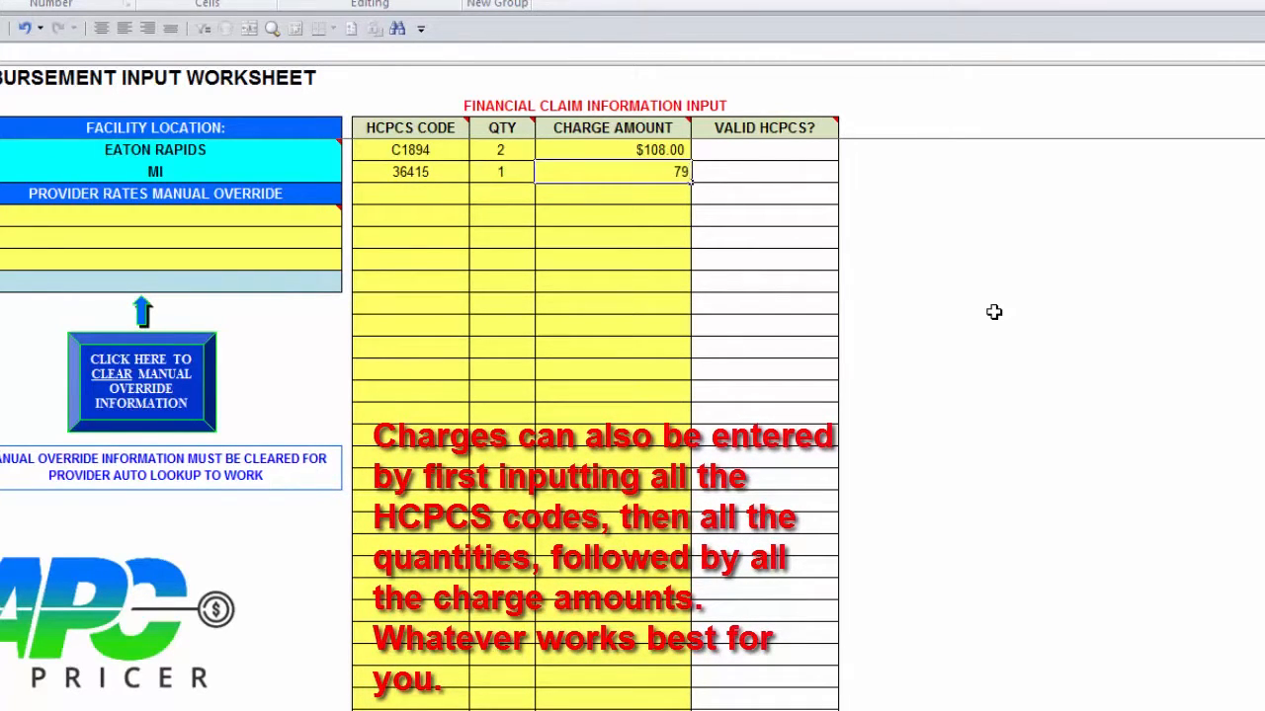
pyautogui.press('Return')
# Step: Add the third charge line: HCPCS code 80053, quantity 1, charge amount 718
pyautogui.press('Left')
pyautogui.press('Left')
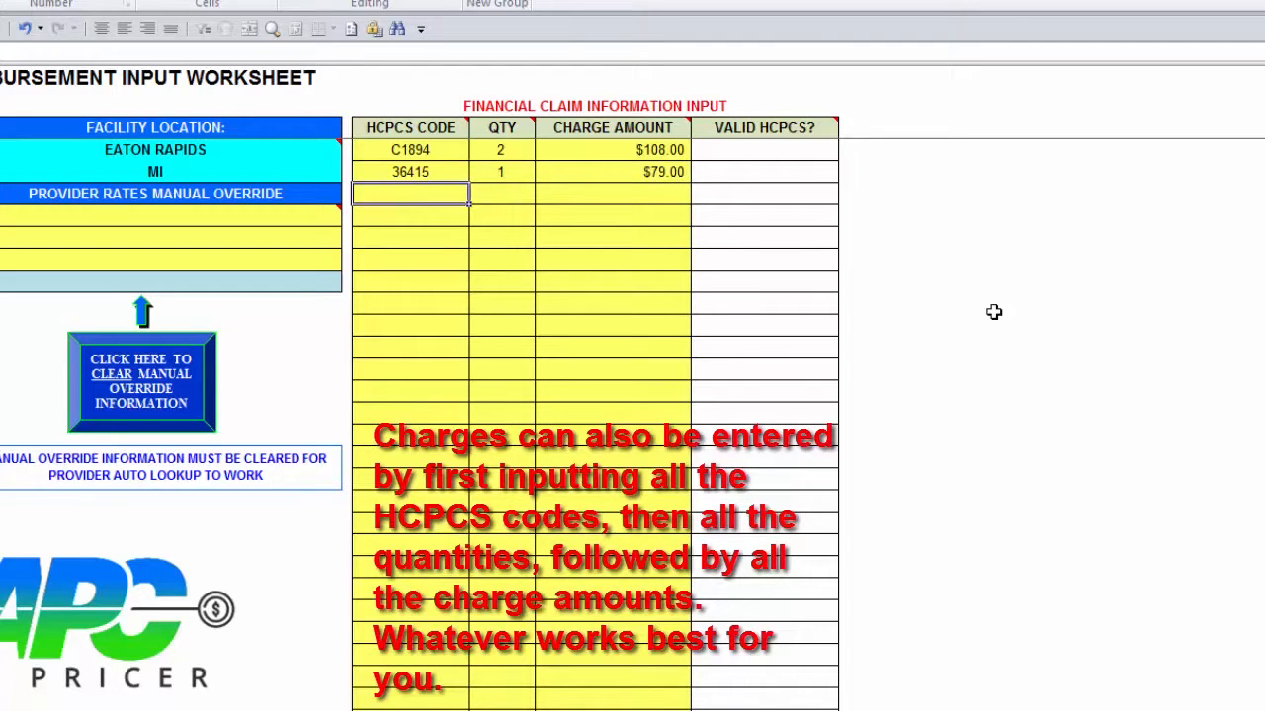
pyautogui.write('80053')
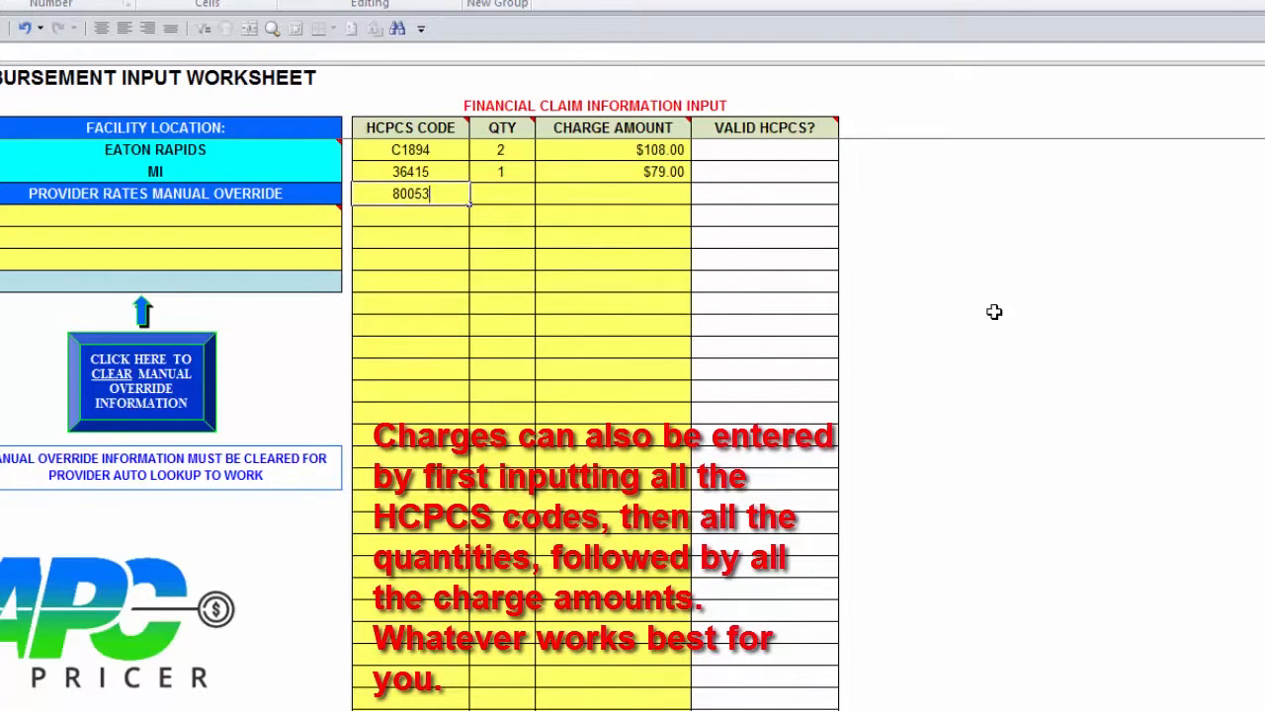
pyautogui.press('Tab')
pyautogui.write('1')
pyautogui.press('Tab')
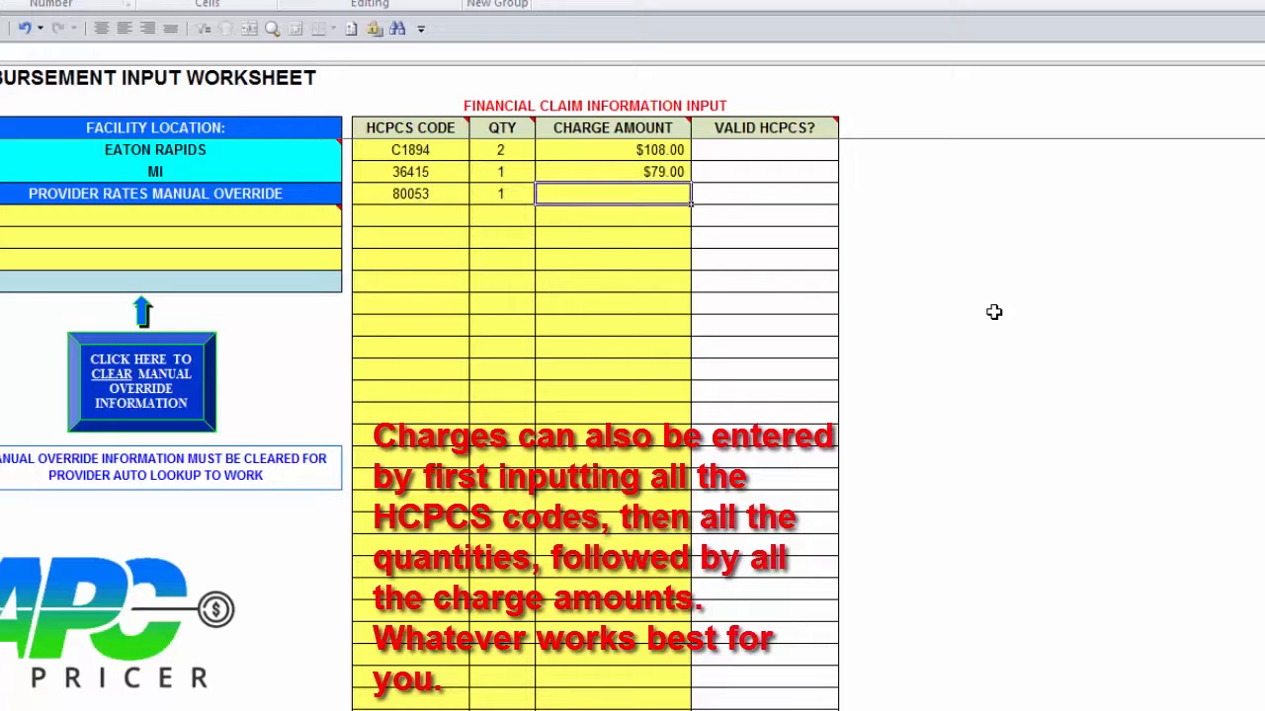
pyautogui.write('718')
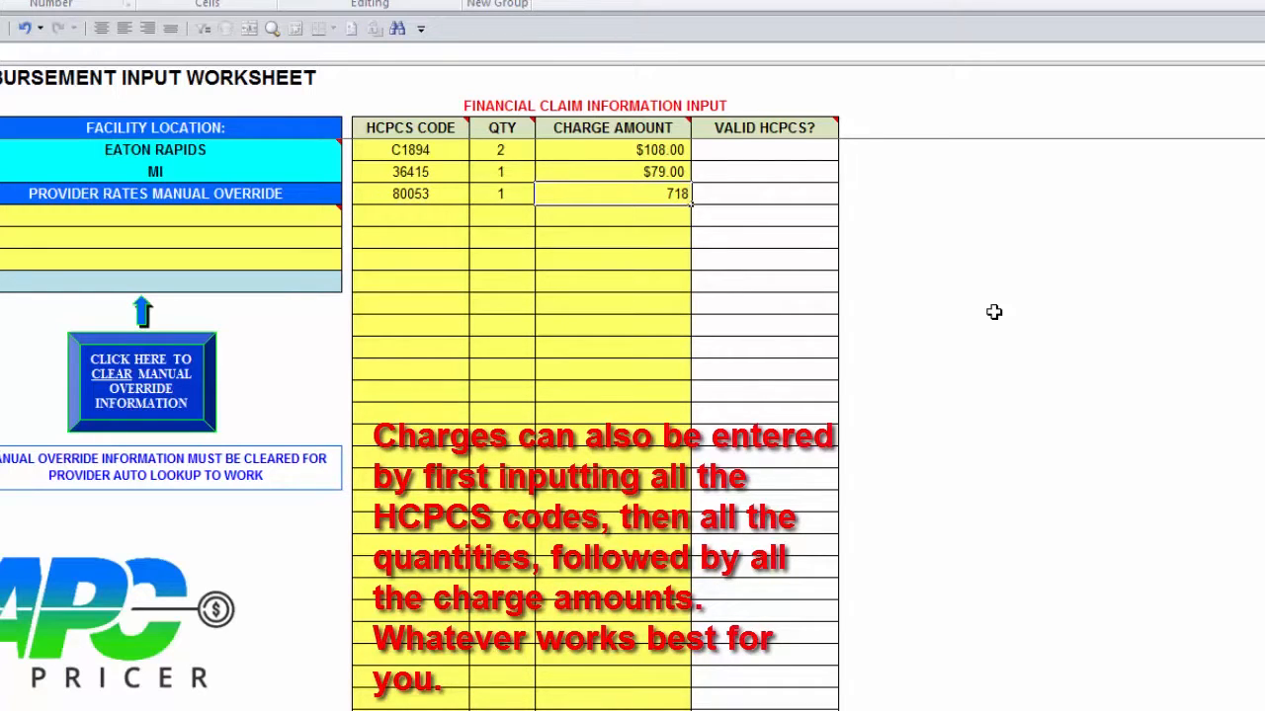
pyautogui.press('Return')
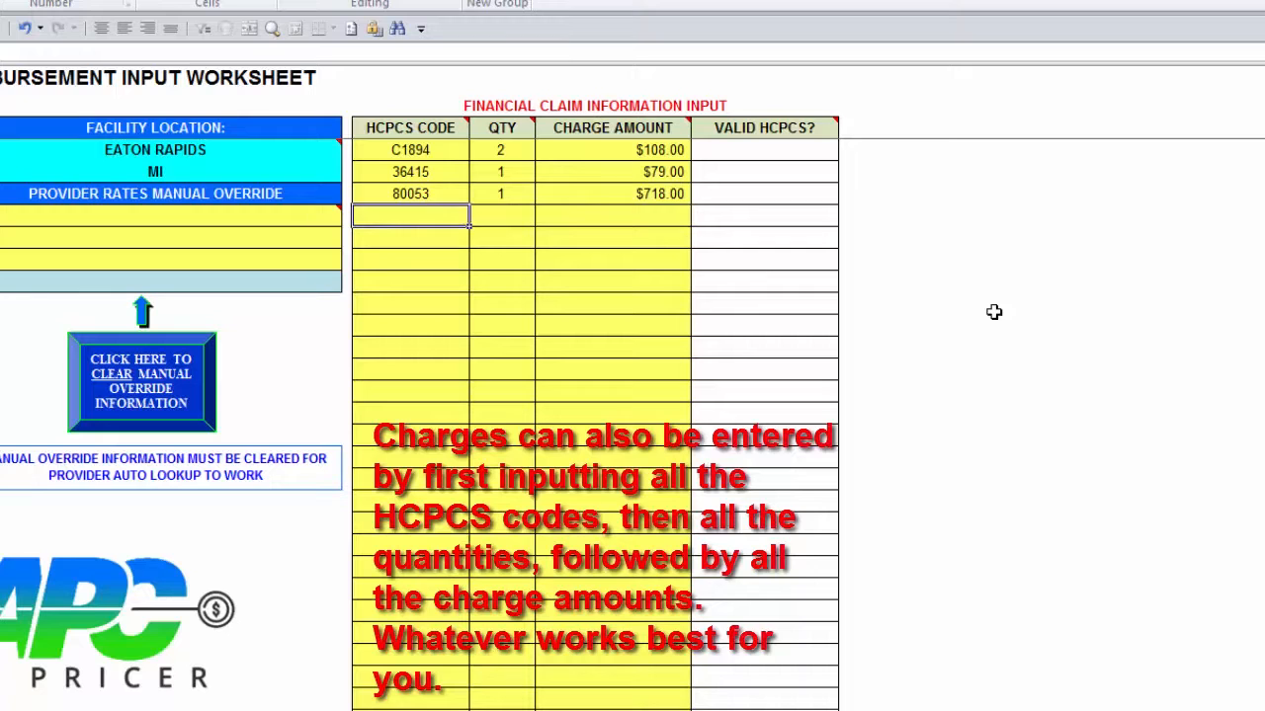
# Step: Add the fourth charge line: HCPCS code 71010, quantity 1, charge amount 915
pyautogui.write('710')
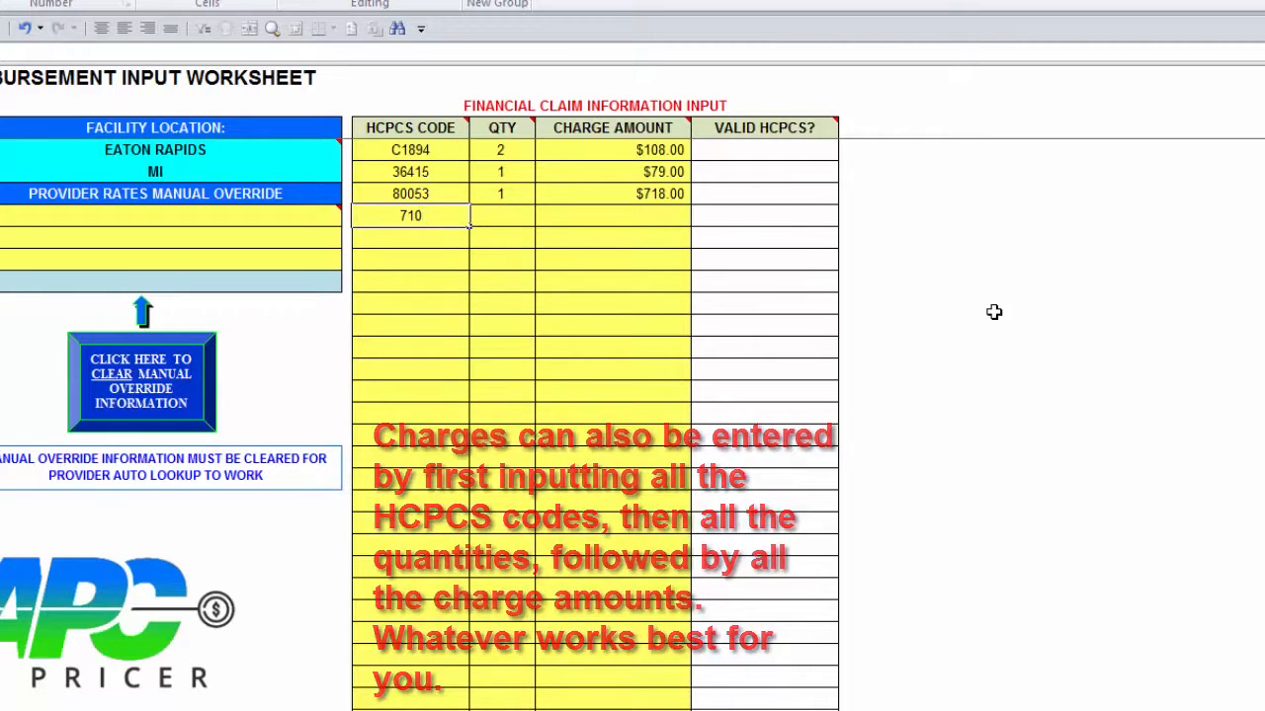
pyautogui.write('10')
pyautogui.press('Tab')
pyautogui.write('1')
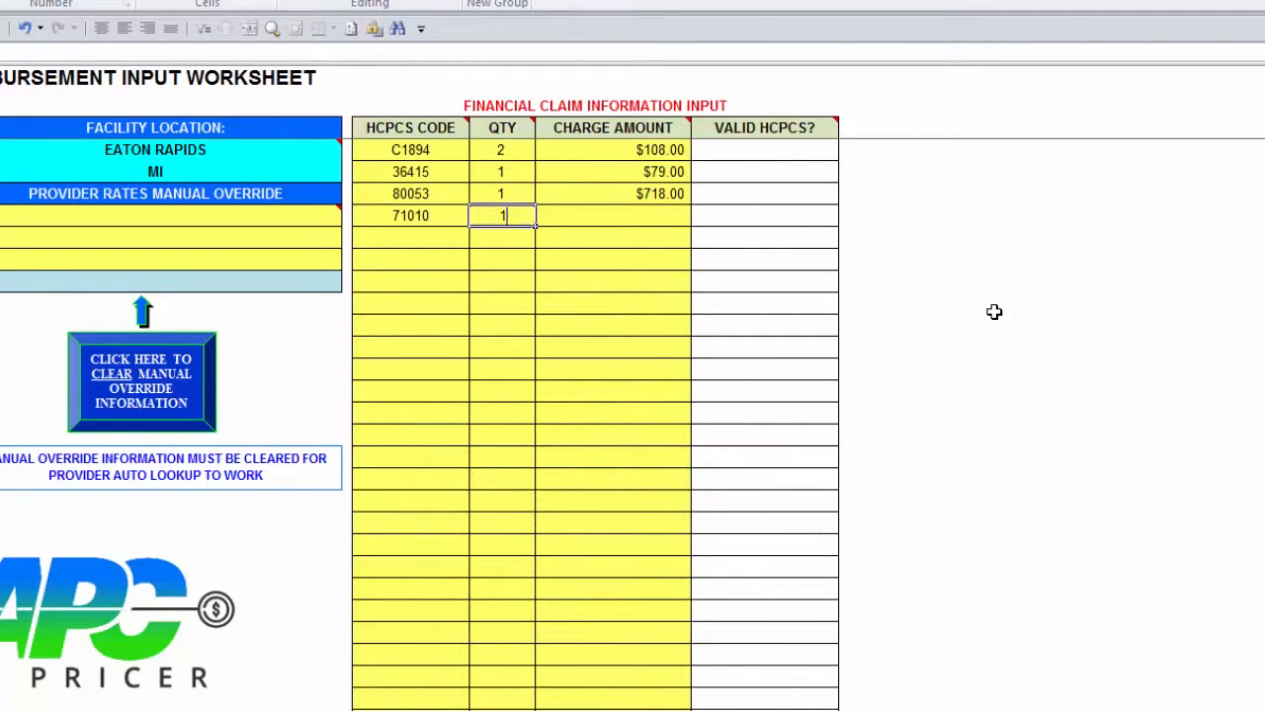
pyautogui.press('Tab')
pyautogui.write('915')
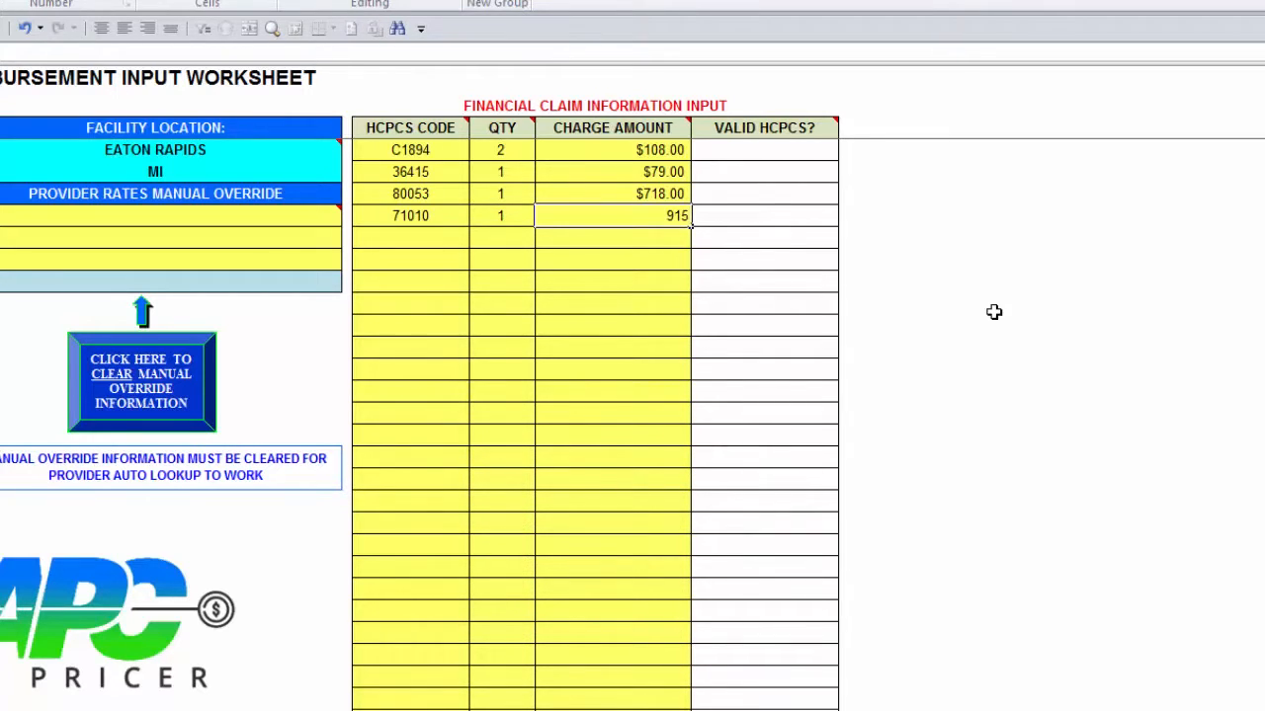
pyautogui.press('Return')
# Step: Enter the test HCPCS code 12345 on the fifth charge line to check code validation
pyautogui.press('Left')
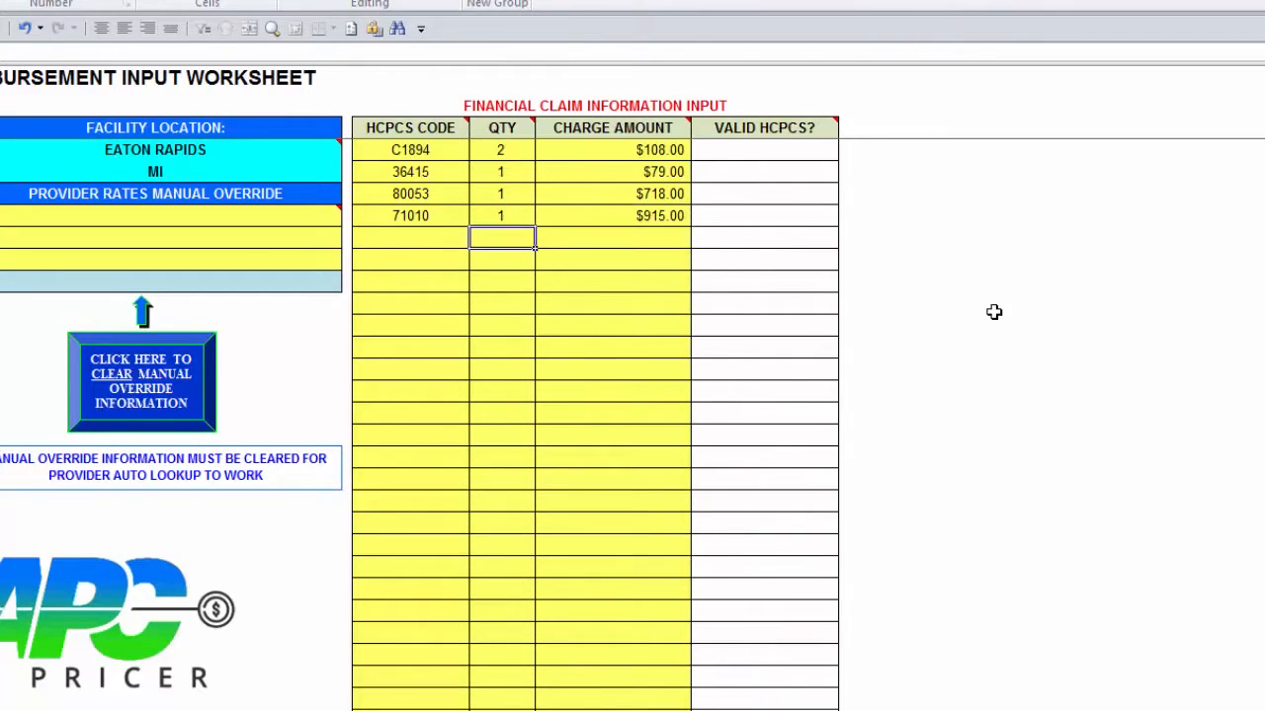
pyautogui.press('Left')
pyautogui.write('12345')
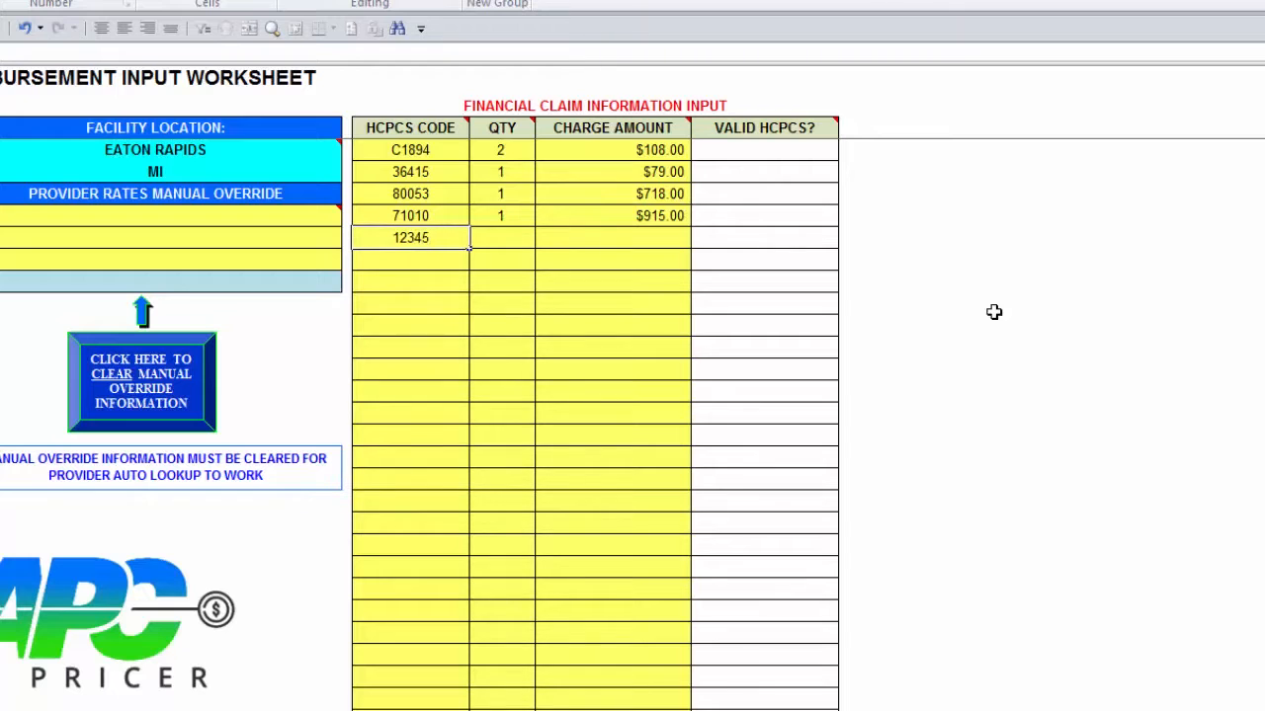
pyautogui.press('Right')
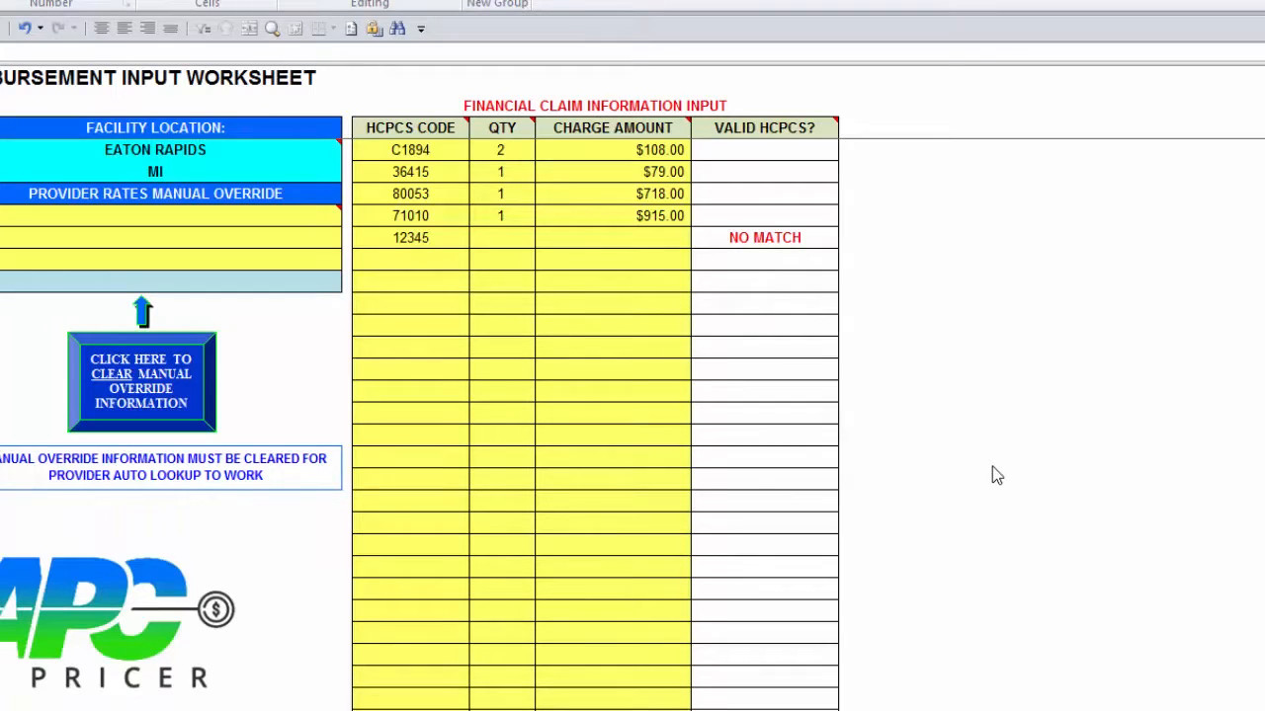
# Step: Replace the fifth line's code with HCPCS 99285, quantity 1, charge amount 3880
pyautogui.click(440, 240)
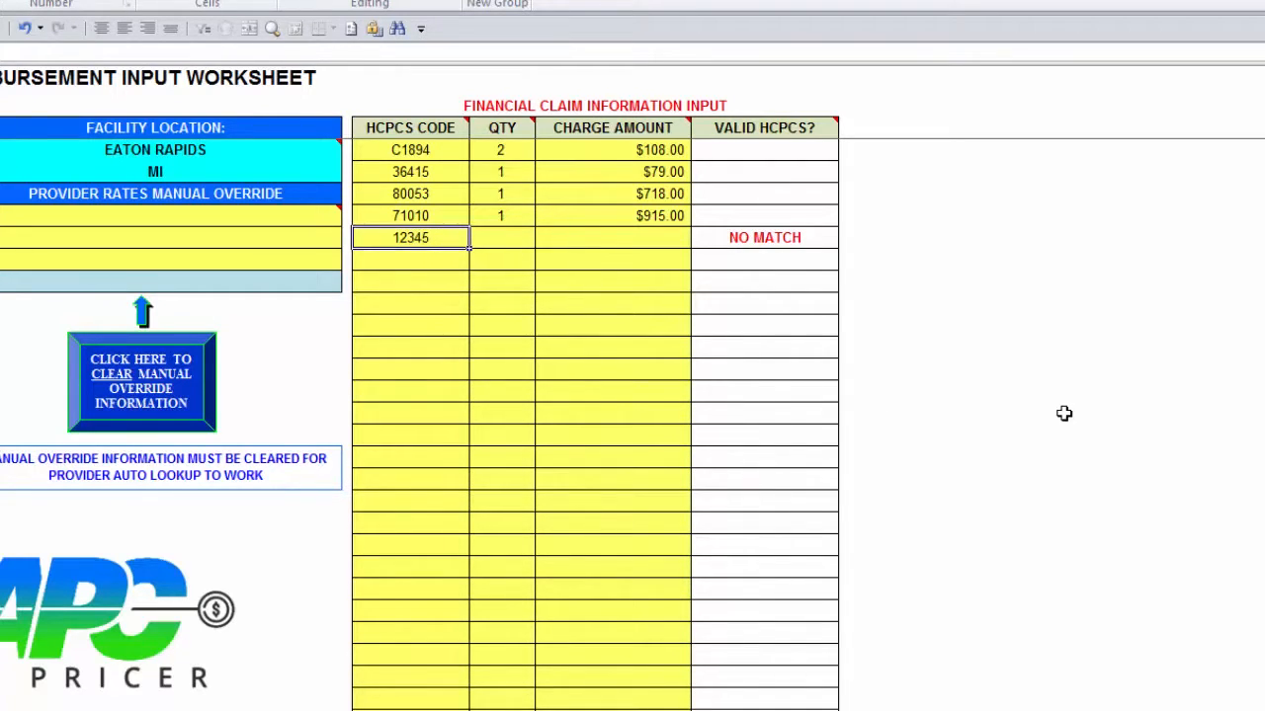
pyautogui.write('99285')
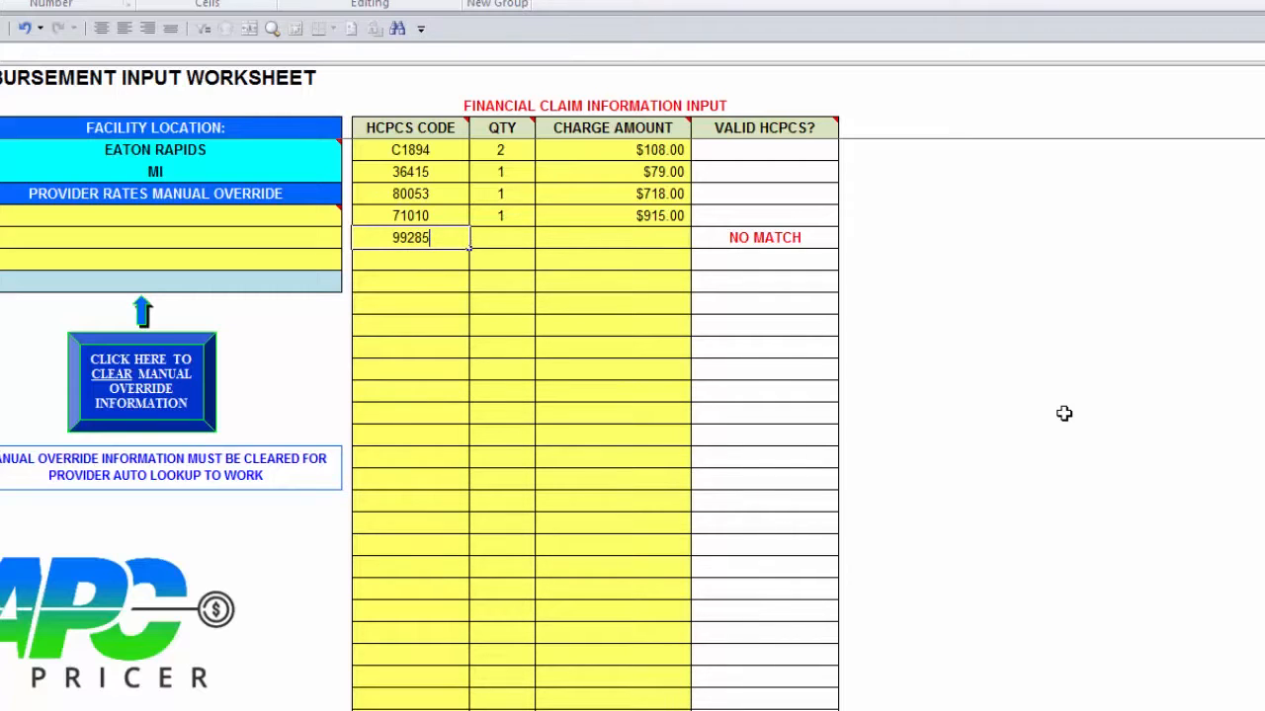
pyautogui.press('Tab')
pyautogui.write('1')
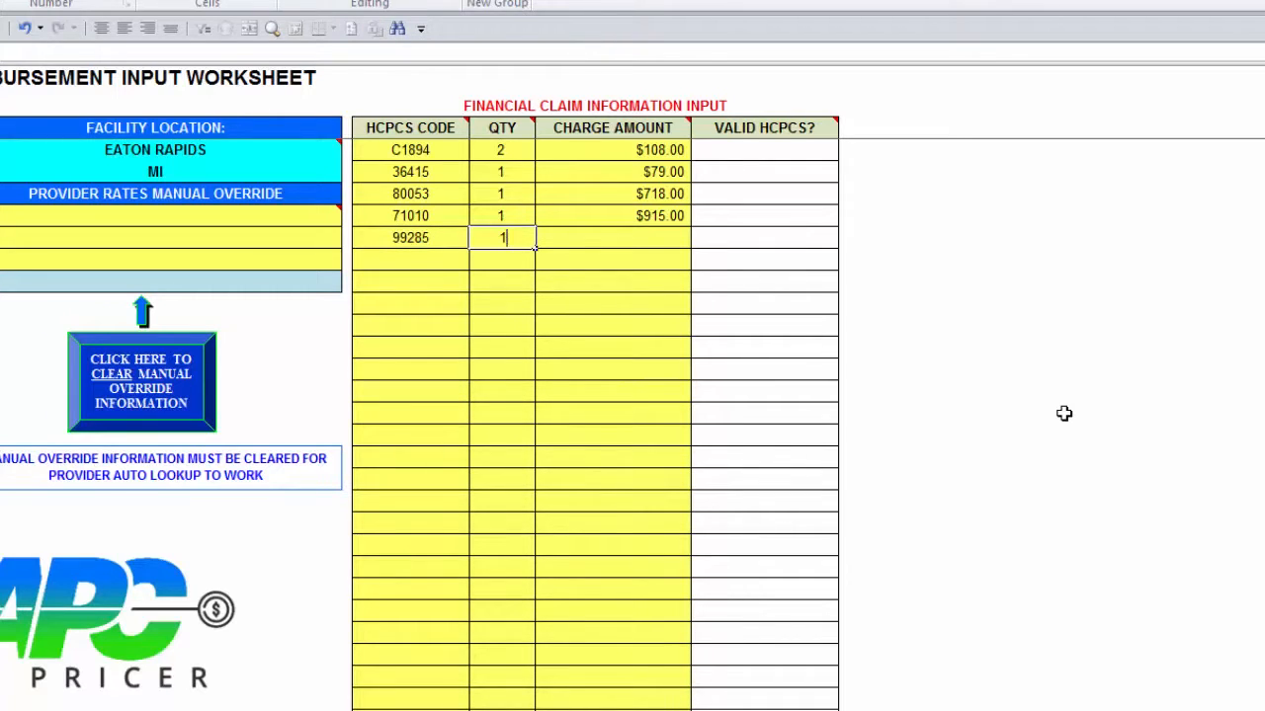
pyautogui.press('Tab')
pyautogui.write('3880')
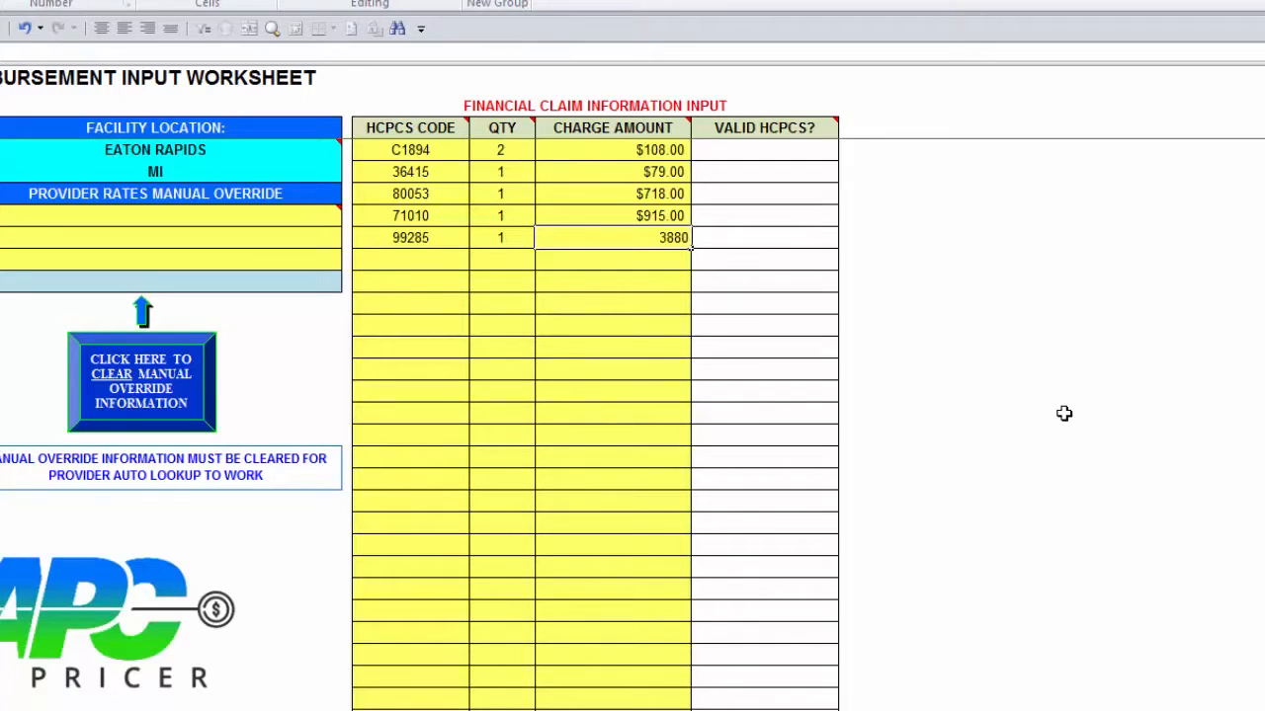
pyautogui.press('Return')
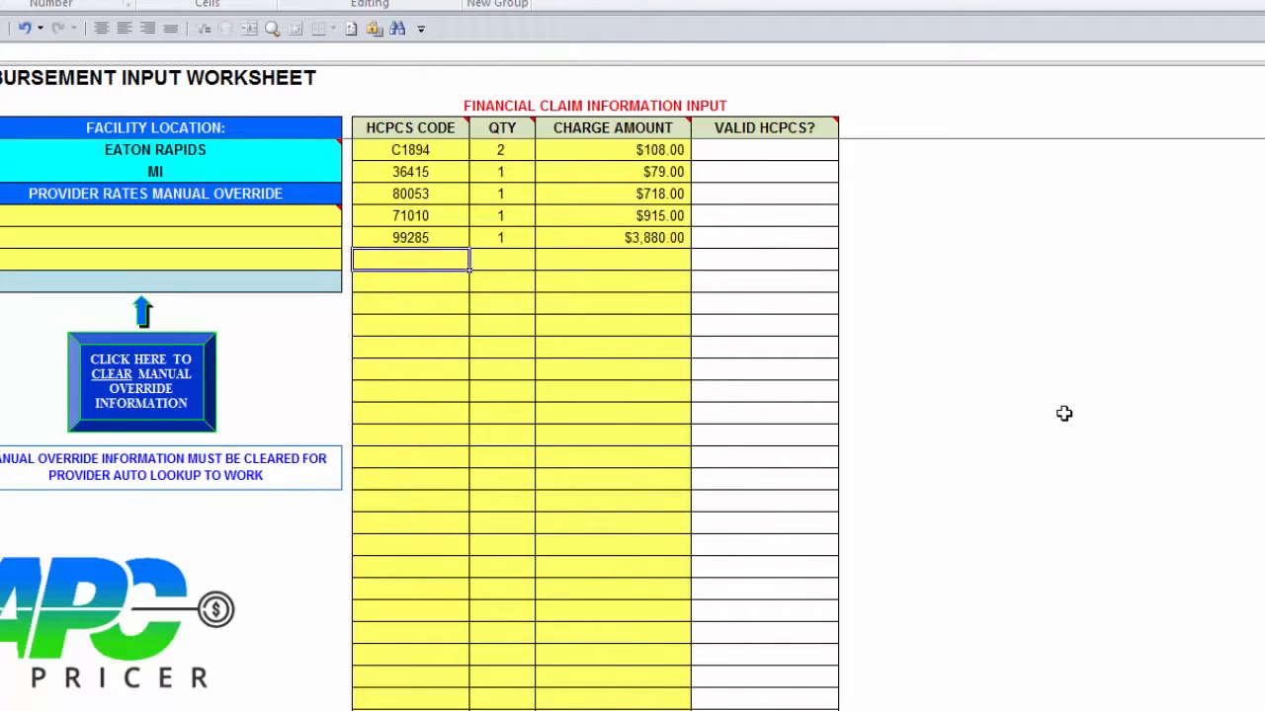
# Step: Add the sixth charge line: HCPCS code 93458, quantity 1, charge amount 32365
pyautogui.write('93458')
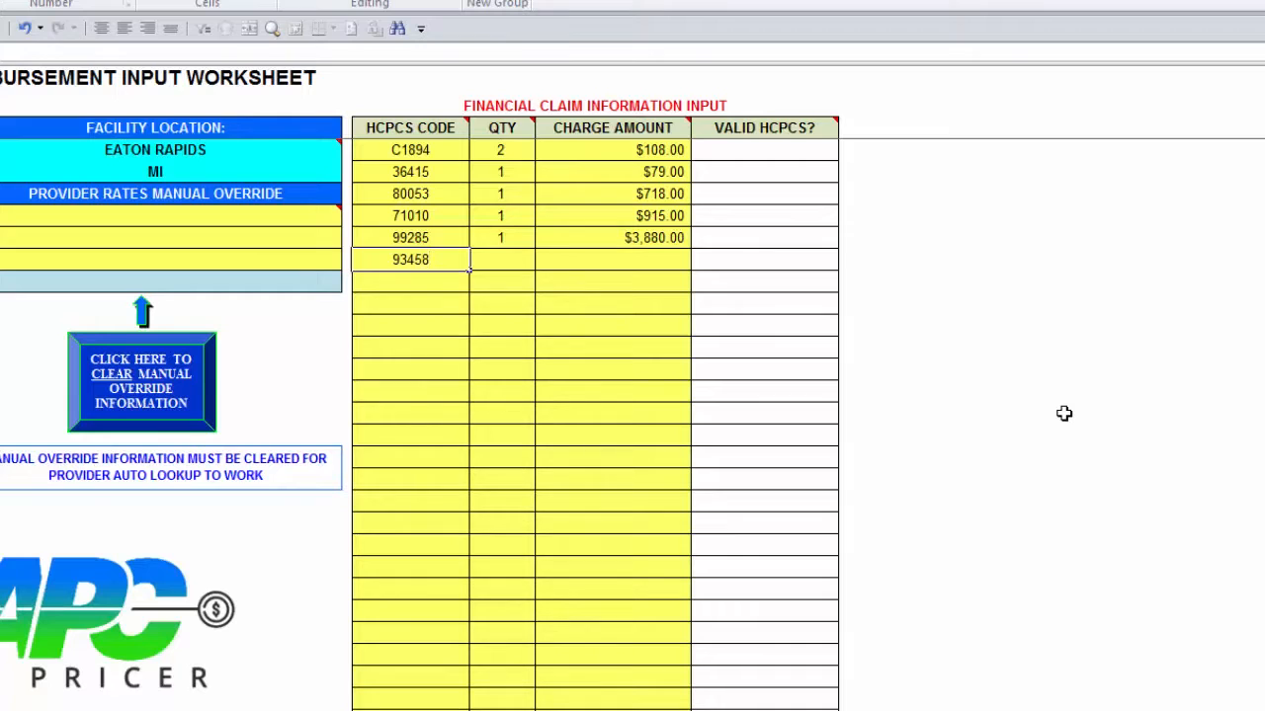
pyautogui.press('Tab')
pyautogui.write('1')
pyautogui.press('Tab')
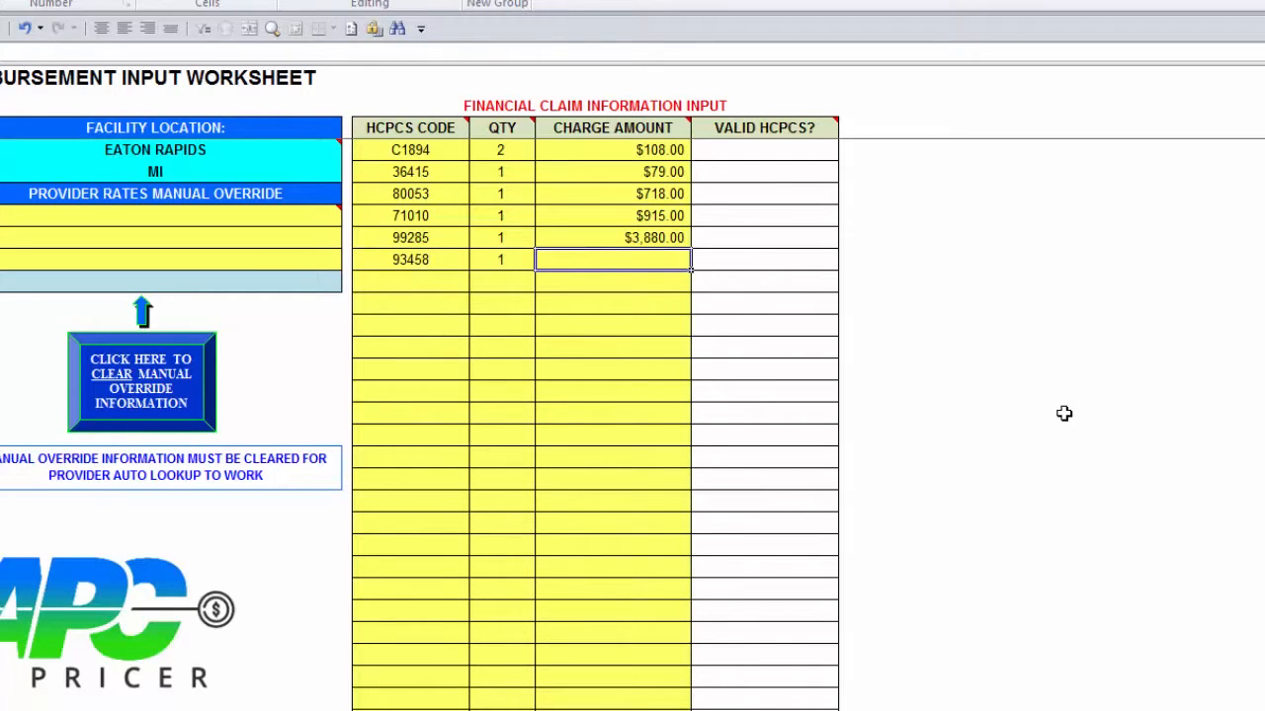
pyautogui.write('323')
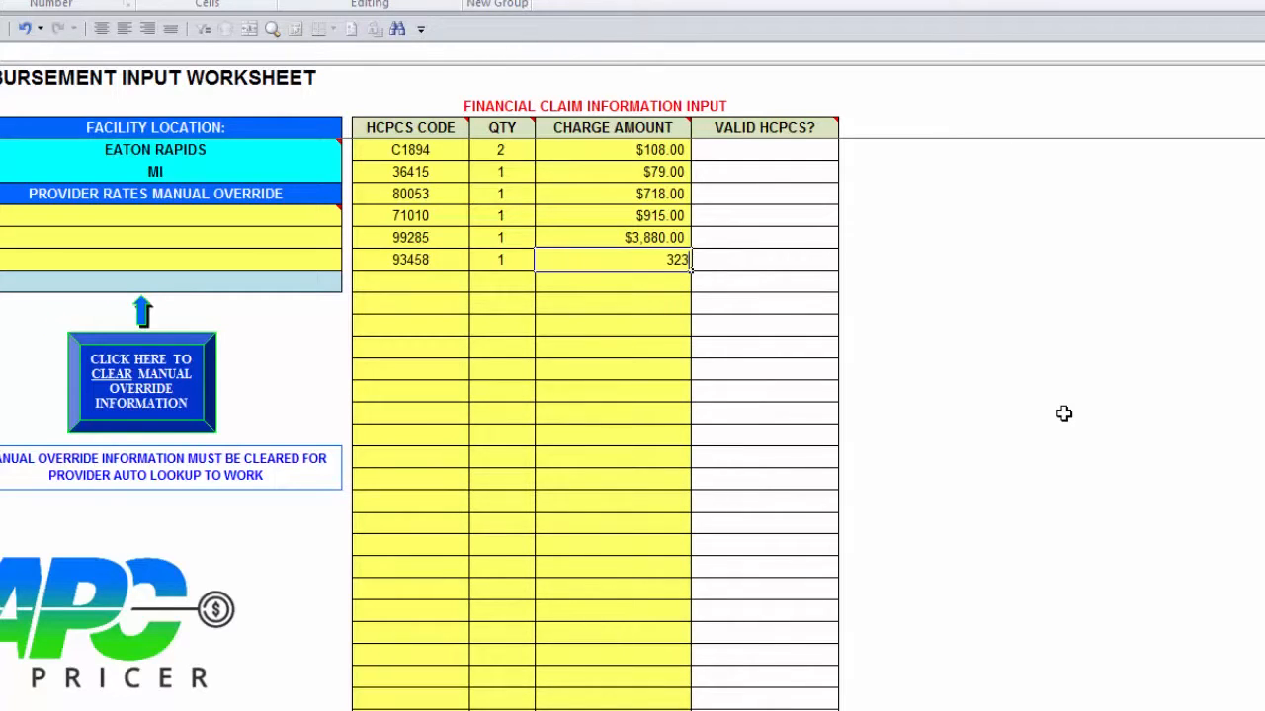
pyautogui.write('65')
pyautogui.press('Down')
# Step: Add the seventh charge line: HCPCS code 93005, quantity 1, charge amount 683
pyautogui.press('Left')
pyautogui.press('Left')
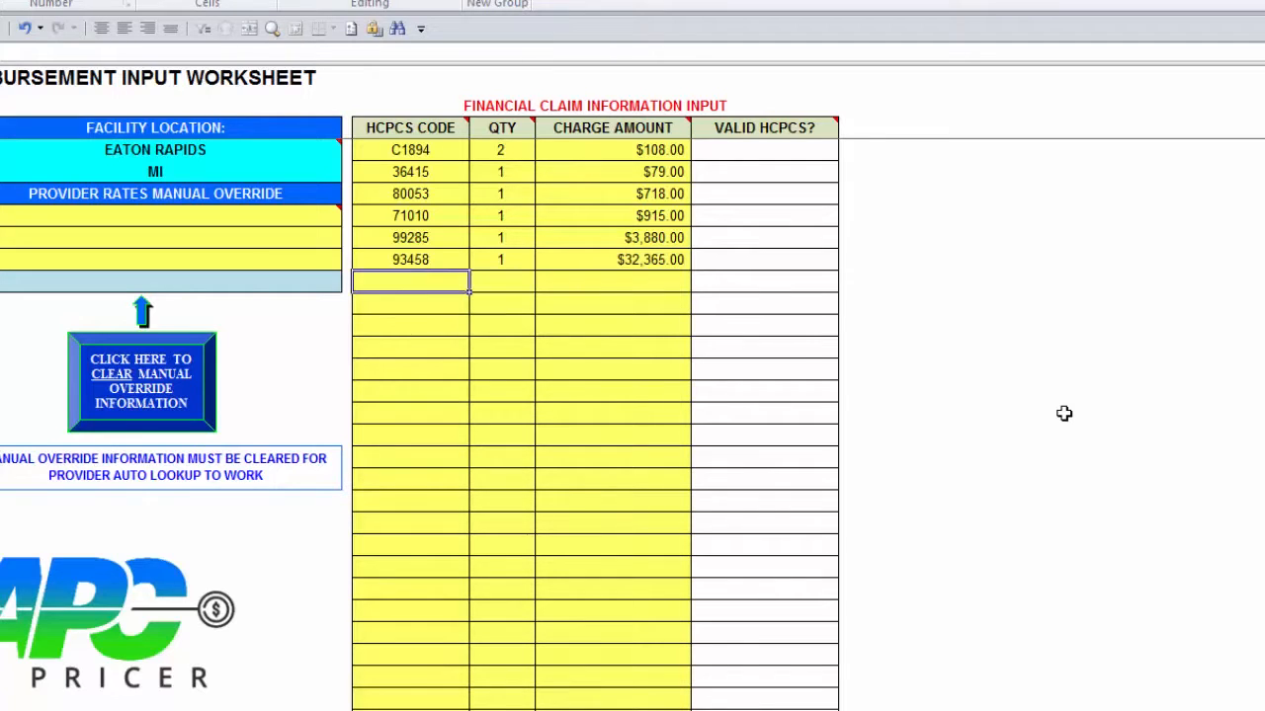
pyautogui.write('93005')
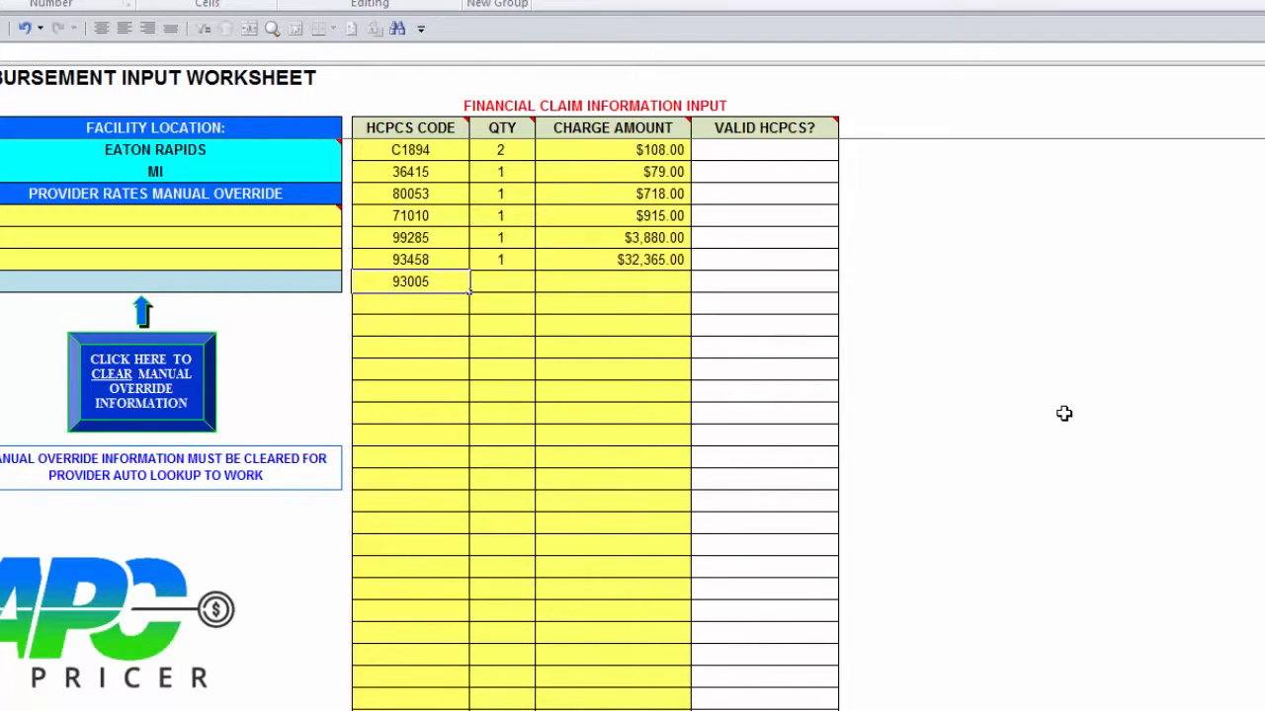
pyautogui.press('Right')
pyautogui.write('1')
pyautogui.press('Right')
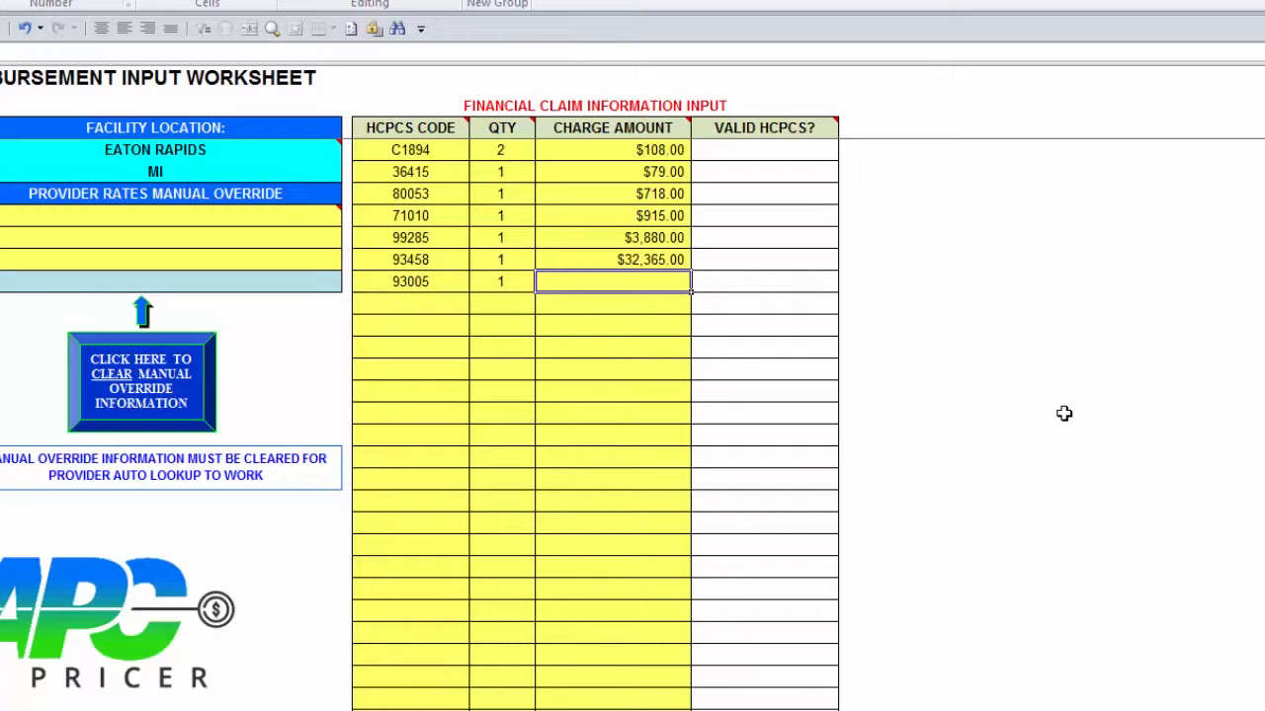
pyautogui.write('68')
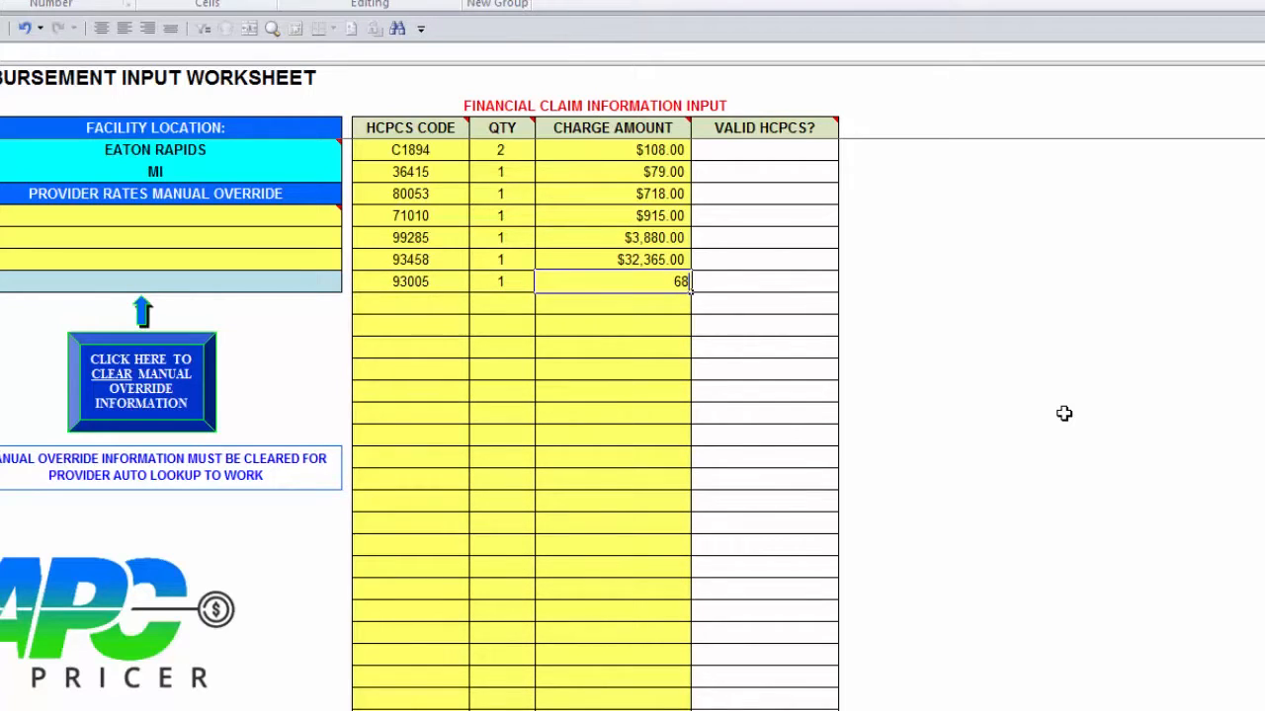
pyautogui.write('3')
pyautogui.press('Return')
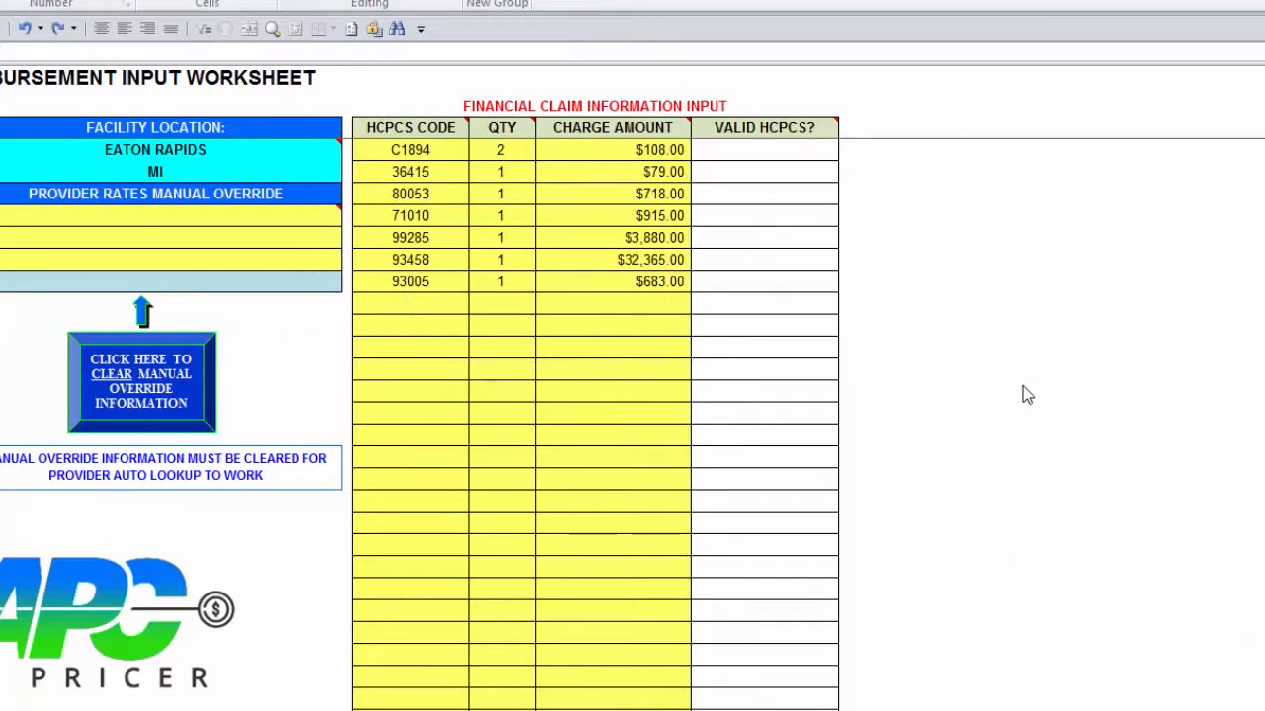
# Step: Correct the 93005 line's charge amount to 684
pyautogui.click(672, 285)
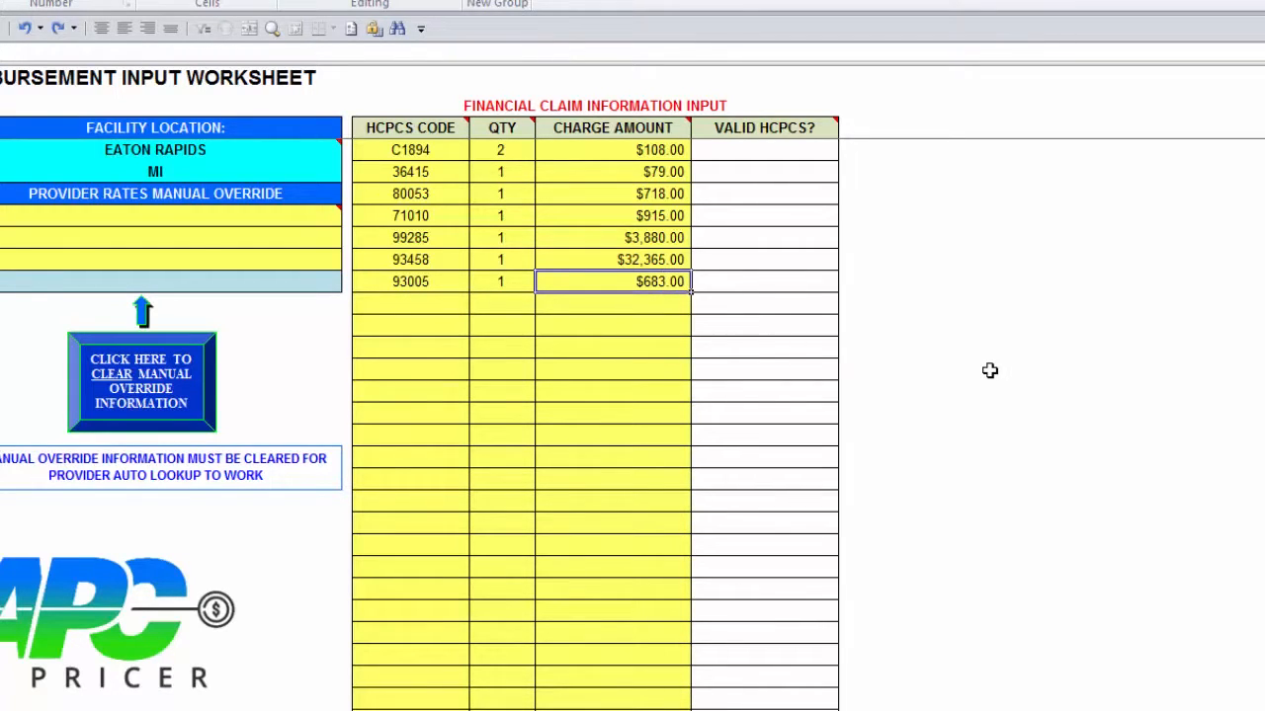
pyautogui.write('684')
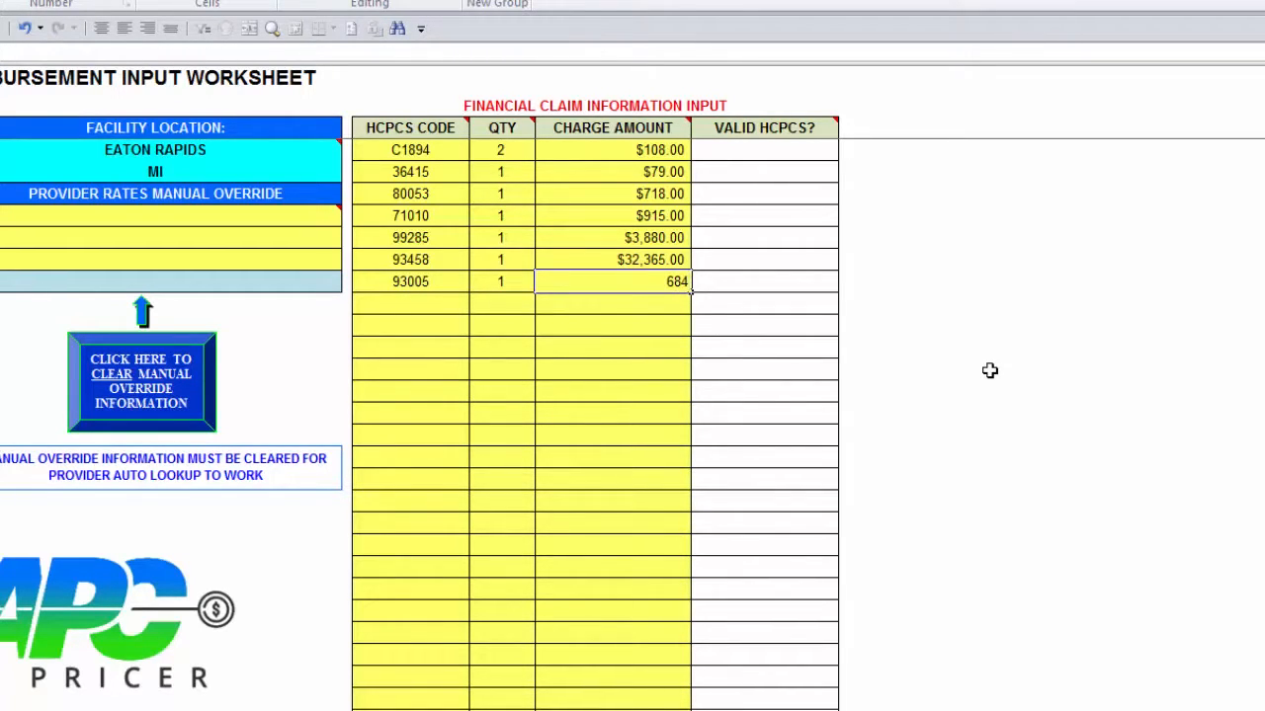
pyautogui.press('Return')
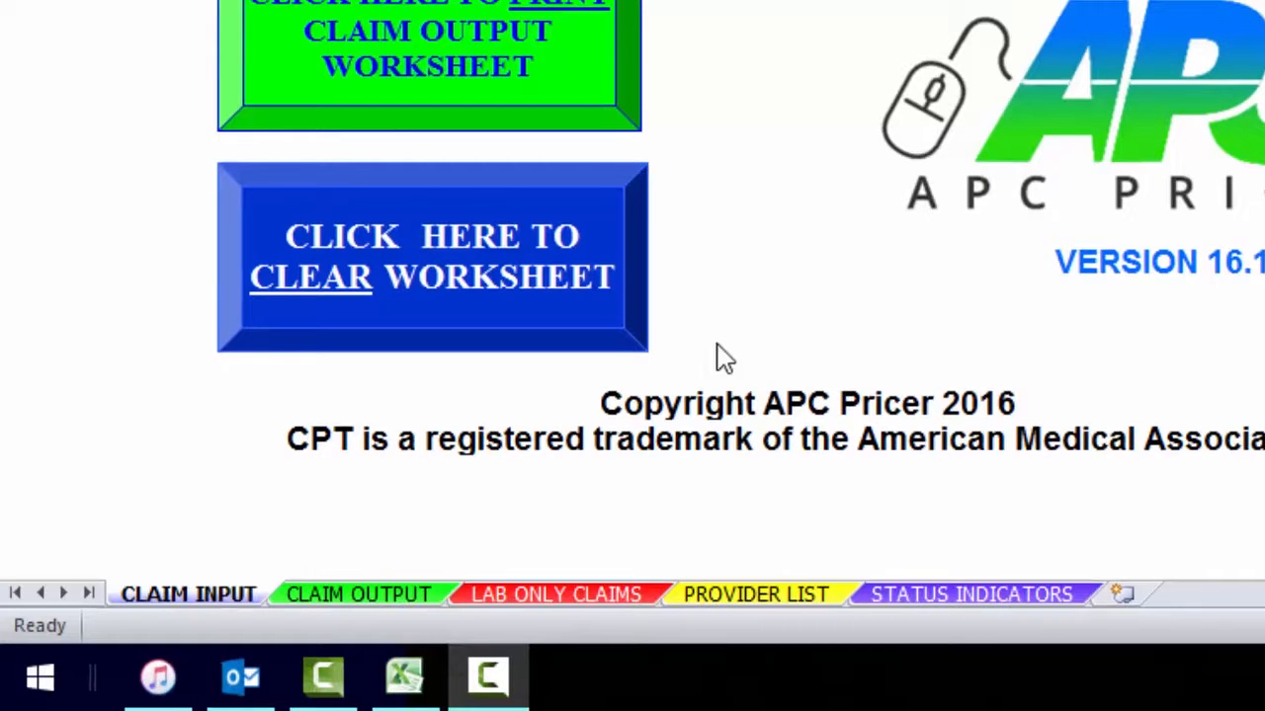
# Step: Open the claim output worksheet and review the calculated reimbursement lines and totals
pyautogui.click(401, 595)
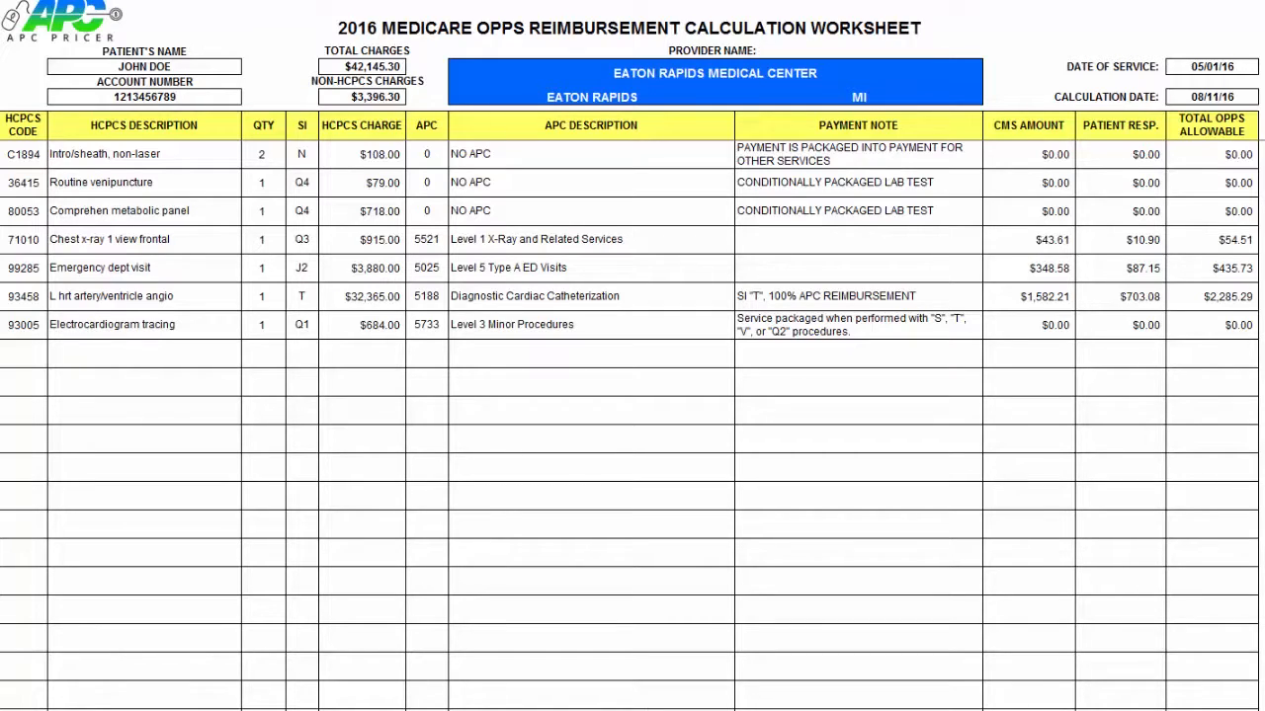
pyautogui.scroll(-10, 629, 424)
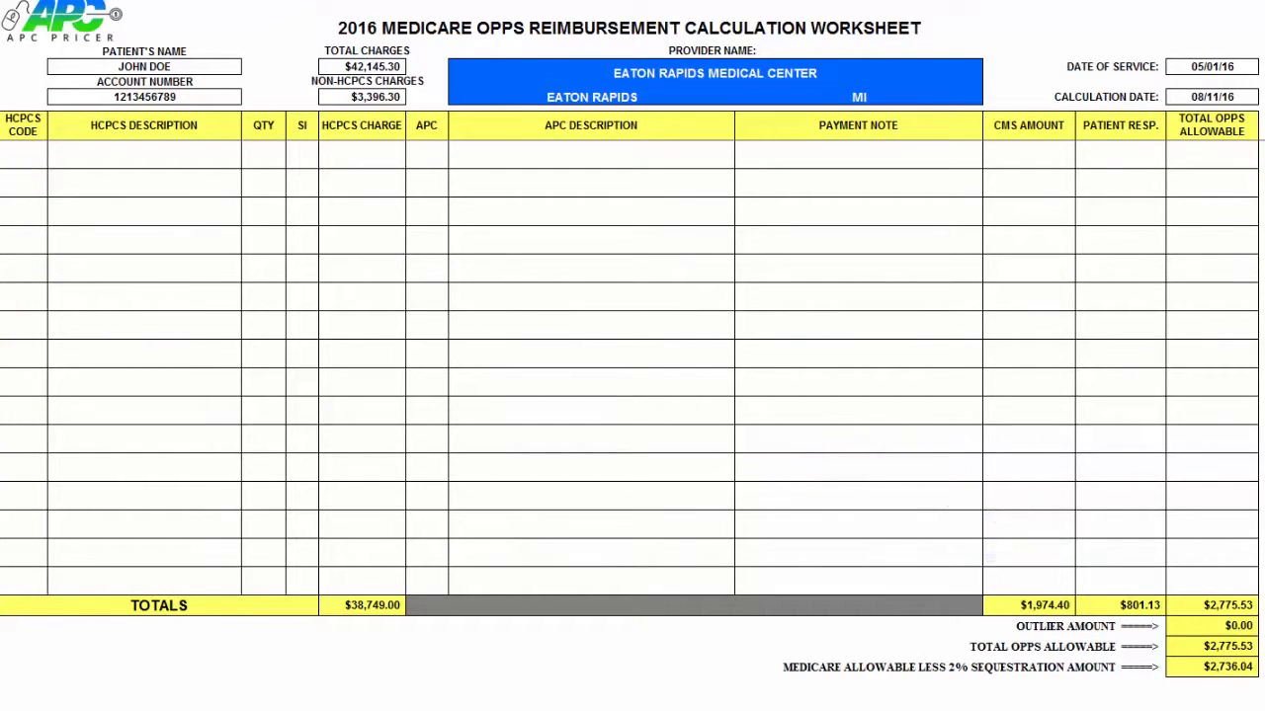
pyautogui.scroll(10, 629, 425)
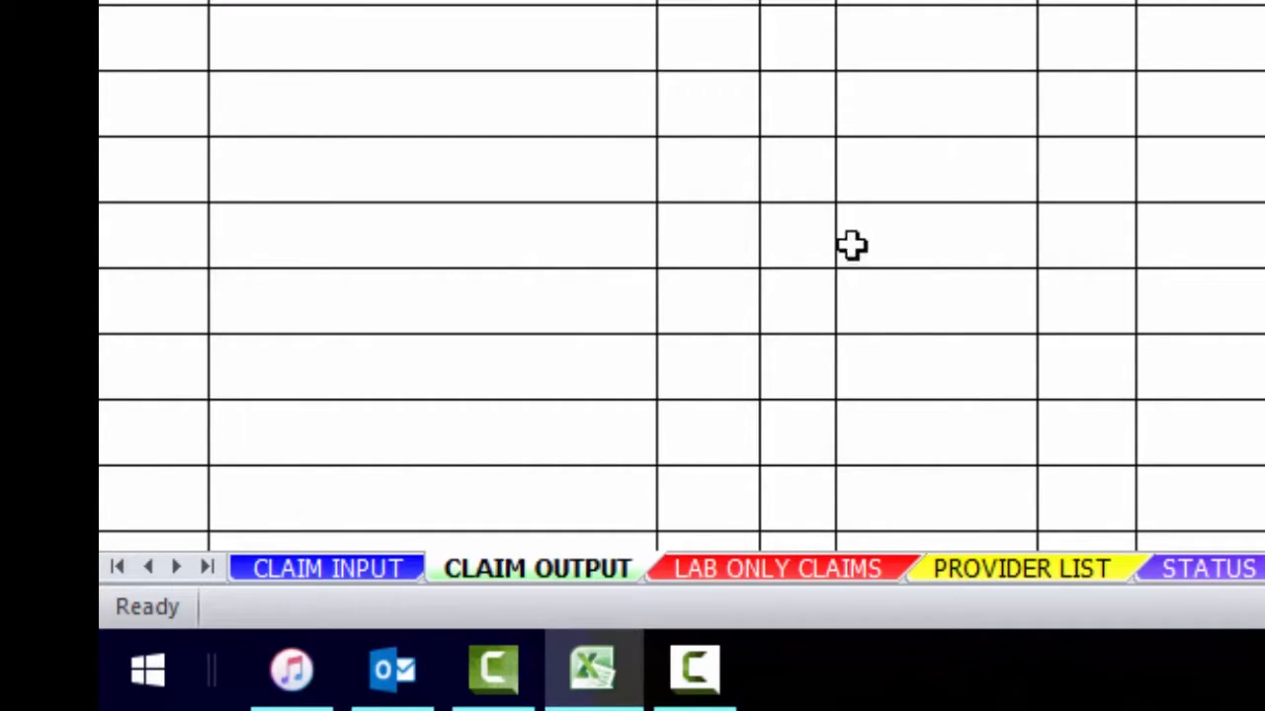
# Step: Return to the claim input worksheet and clear all entered claim information
pyautogui.click(328, 570)
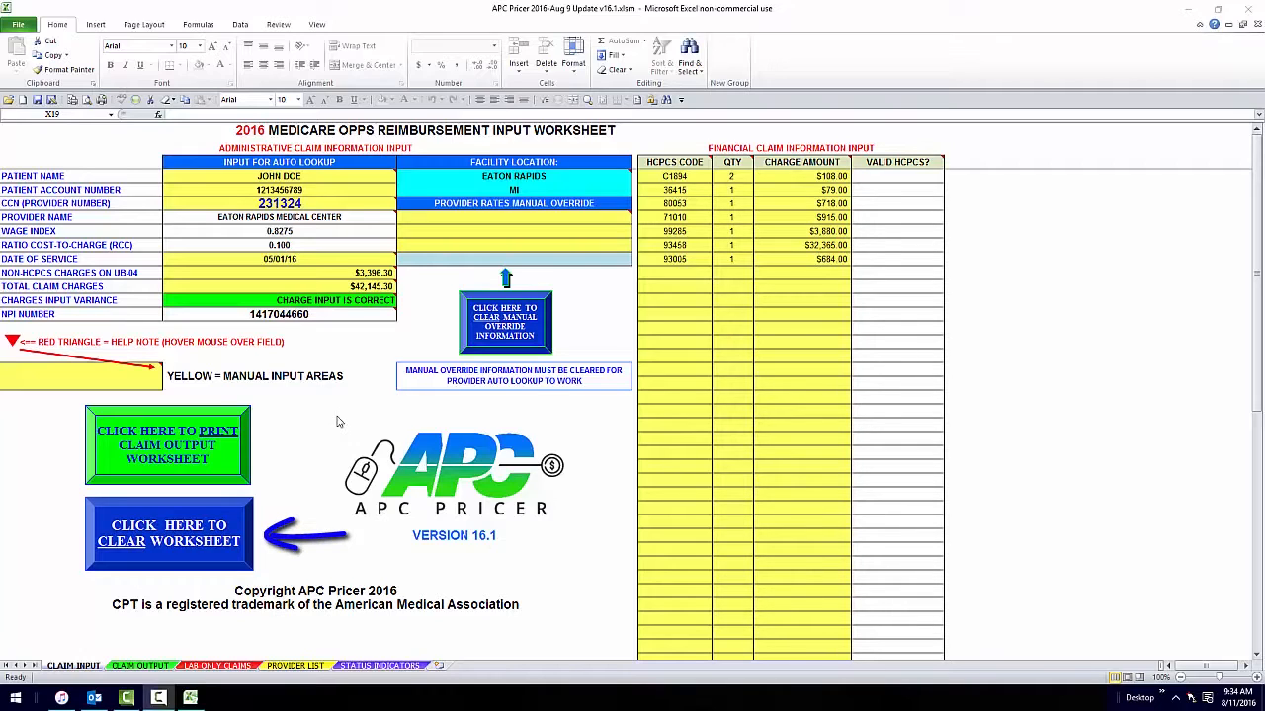
pyautogui.click(142, 534)
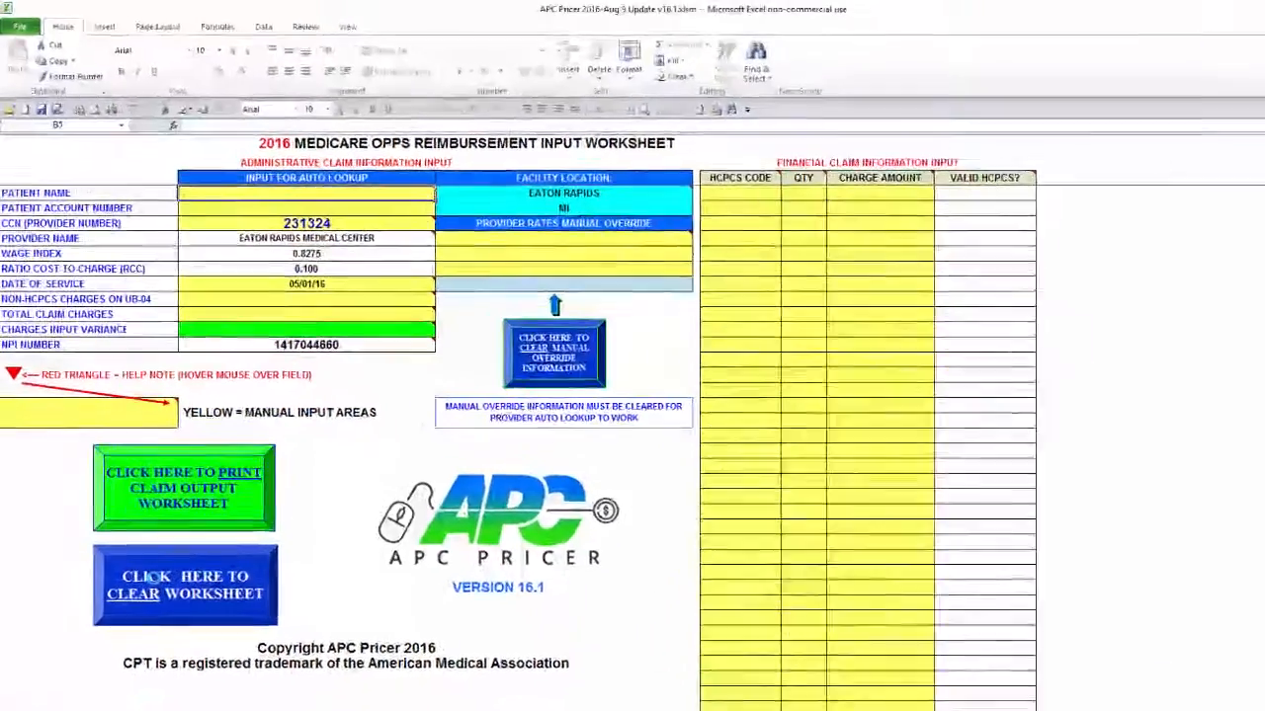